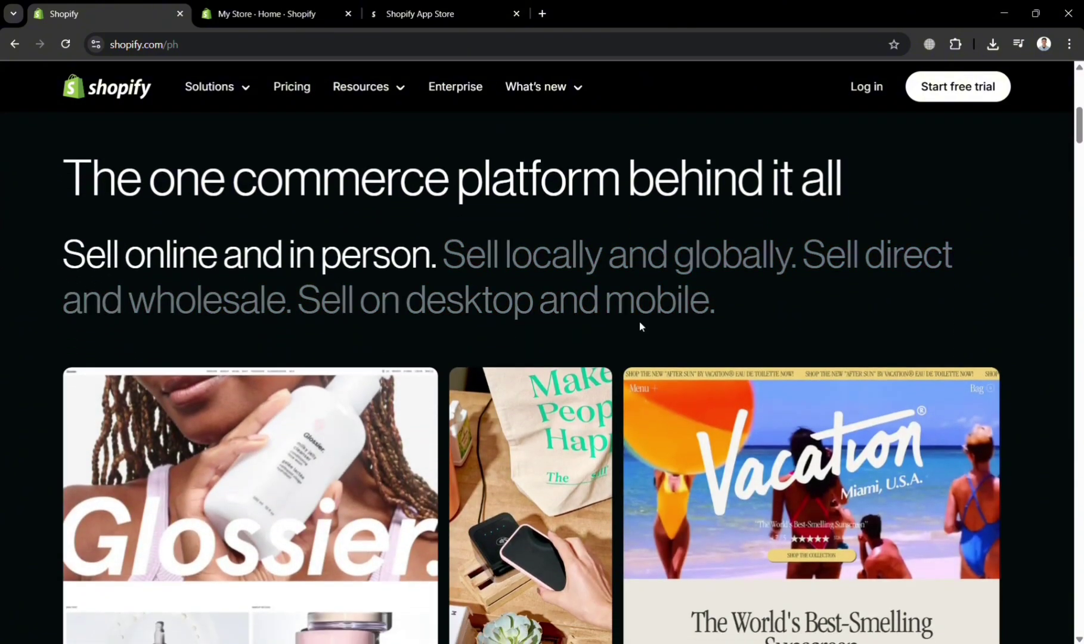
Look through the Shopify homepage from the sales channel showcase down to the footer and back to the hero section.
scroll(639, 321, "down", 1)
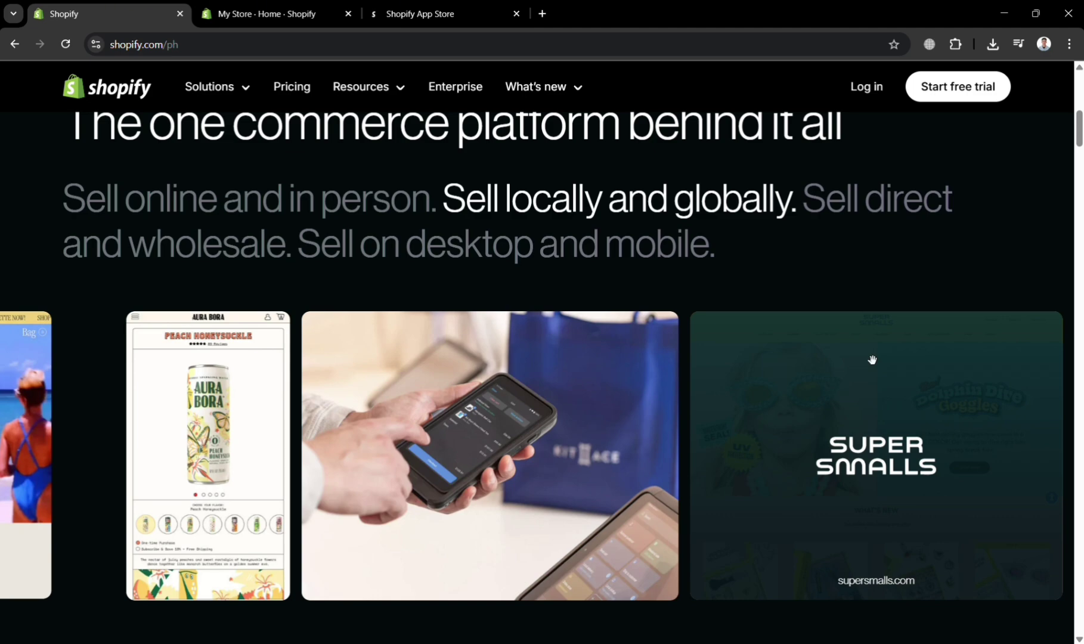
scroll(872, 360, "down", 15)
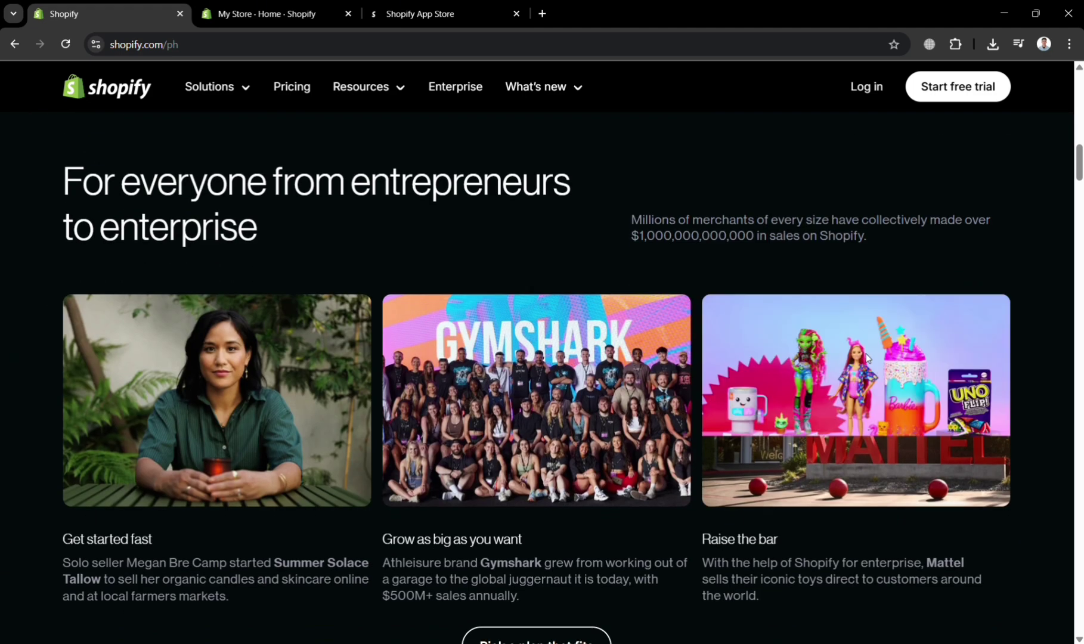
scroll(866, 357, "down", 5)
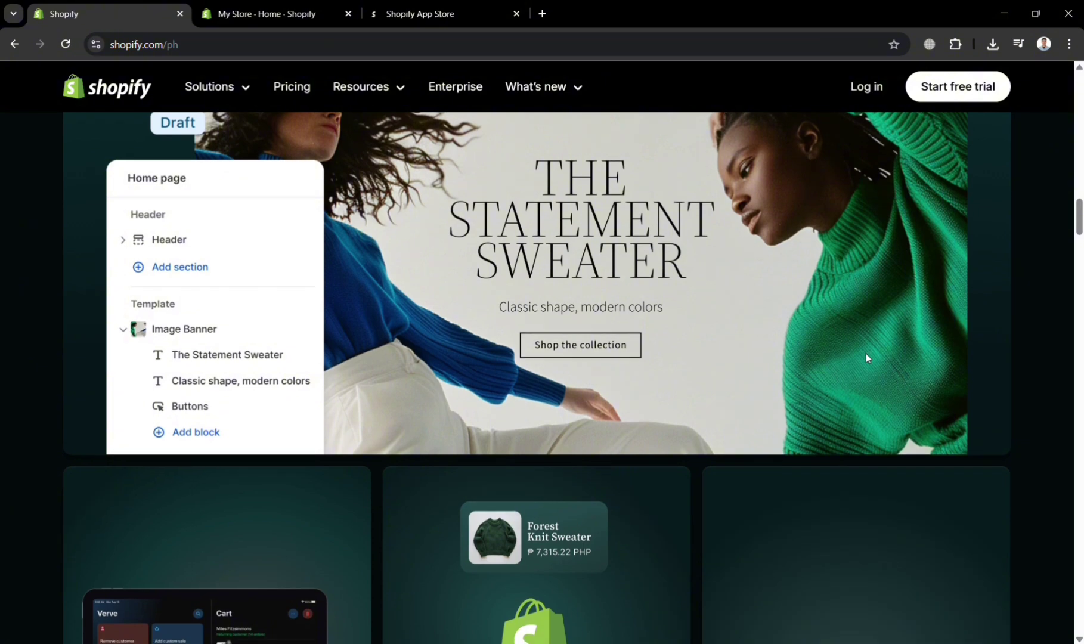
scroll(866, 357, "down", 7)
scroll(868, 357, "down", 5)
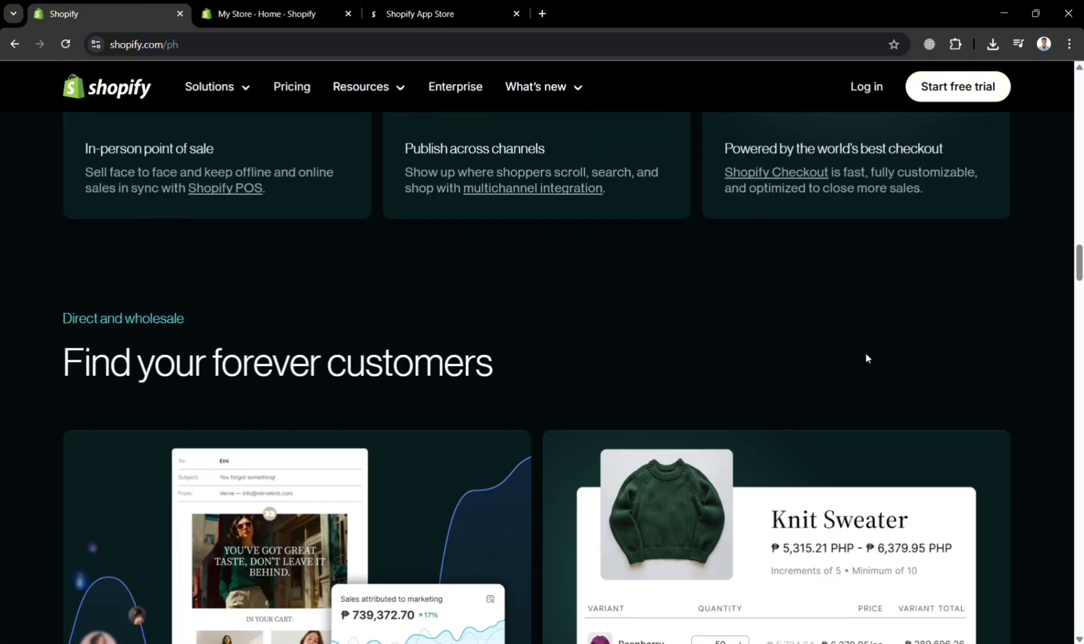
scroll(866, 357, "down", 11)
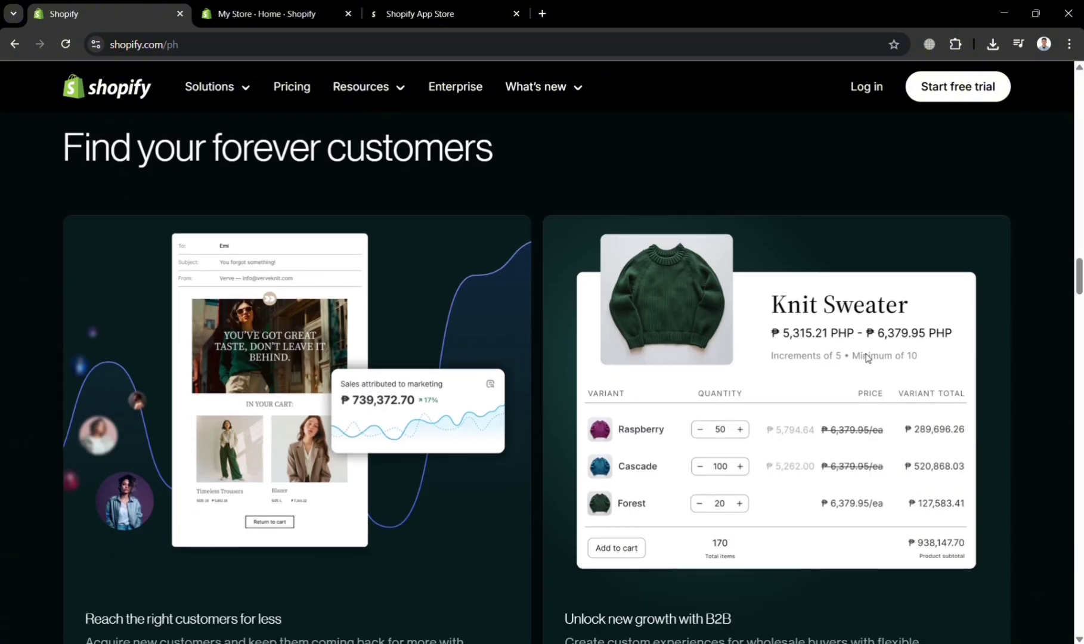
scroll(867, 358, "down", 18)
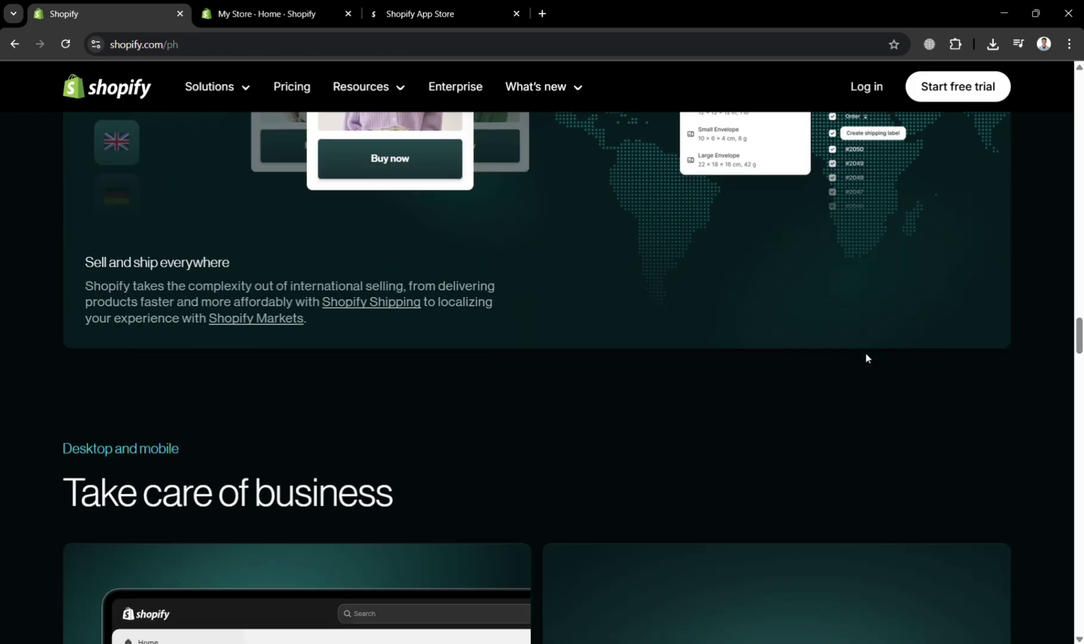
scroll(865, 357, "down", 20)
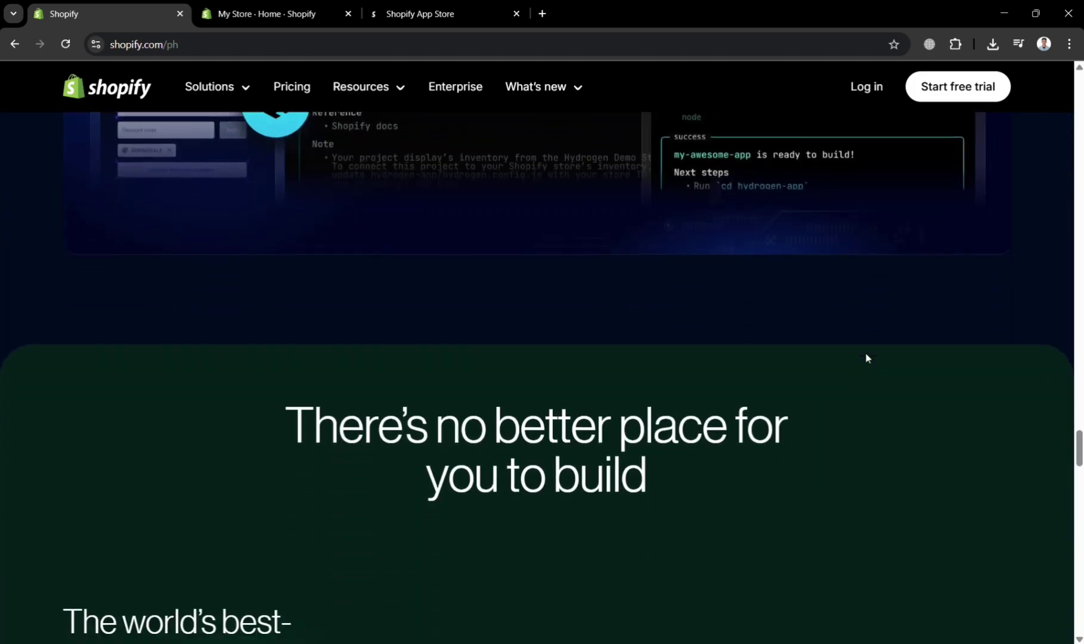
scroll(866, 358, "down", 17)
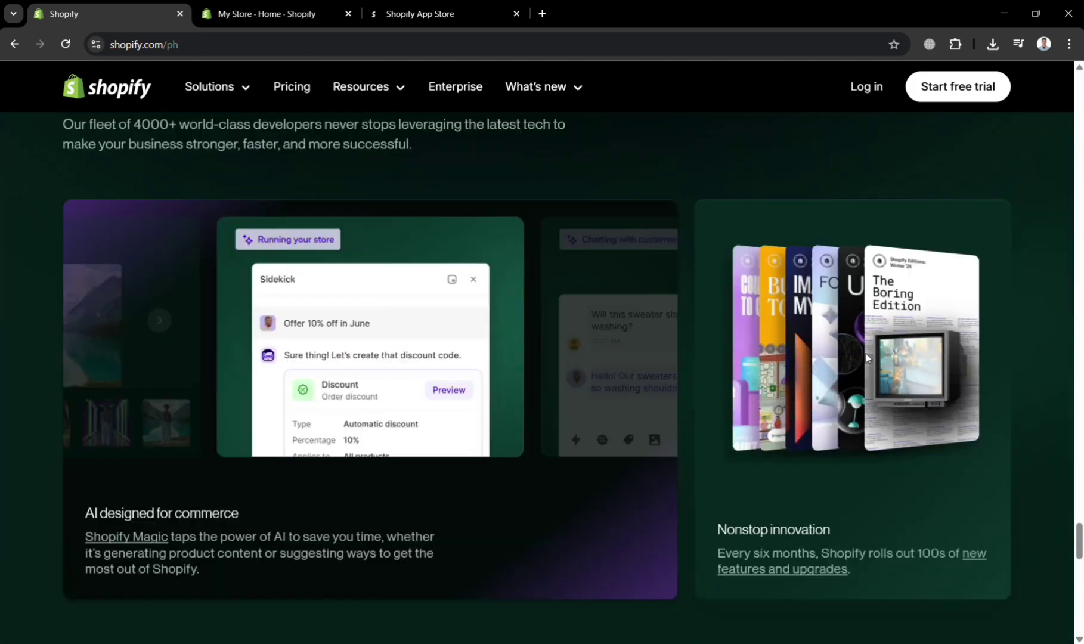
scroll(866, 358, "down", 13)
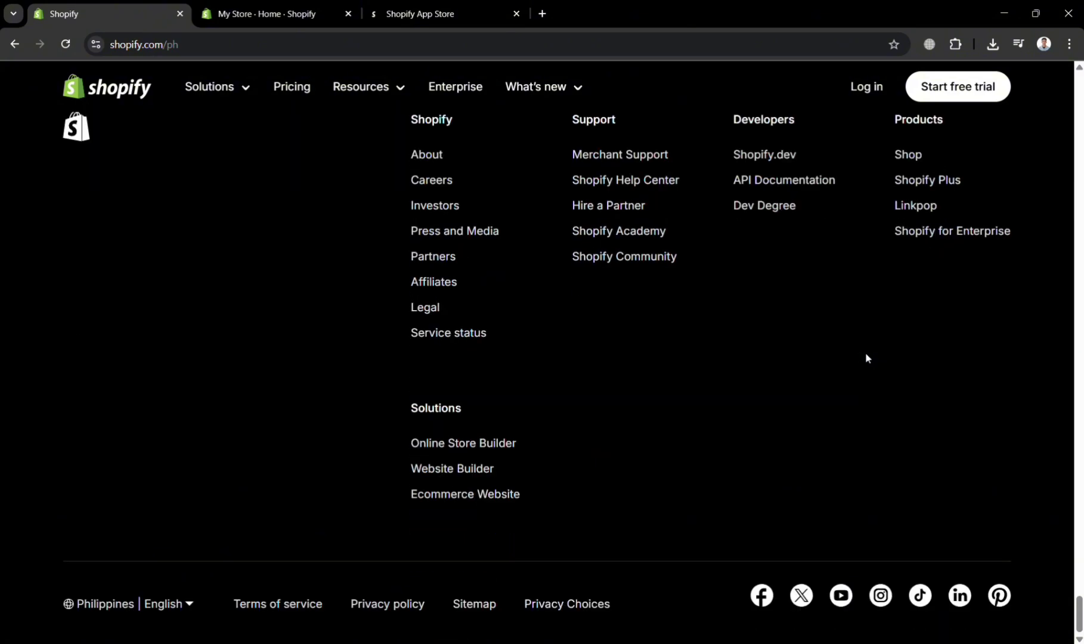
scroll(867, 357, "up", 20)
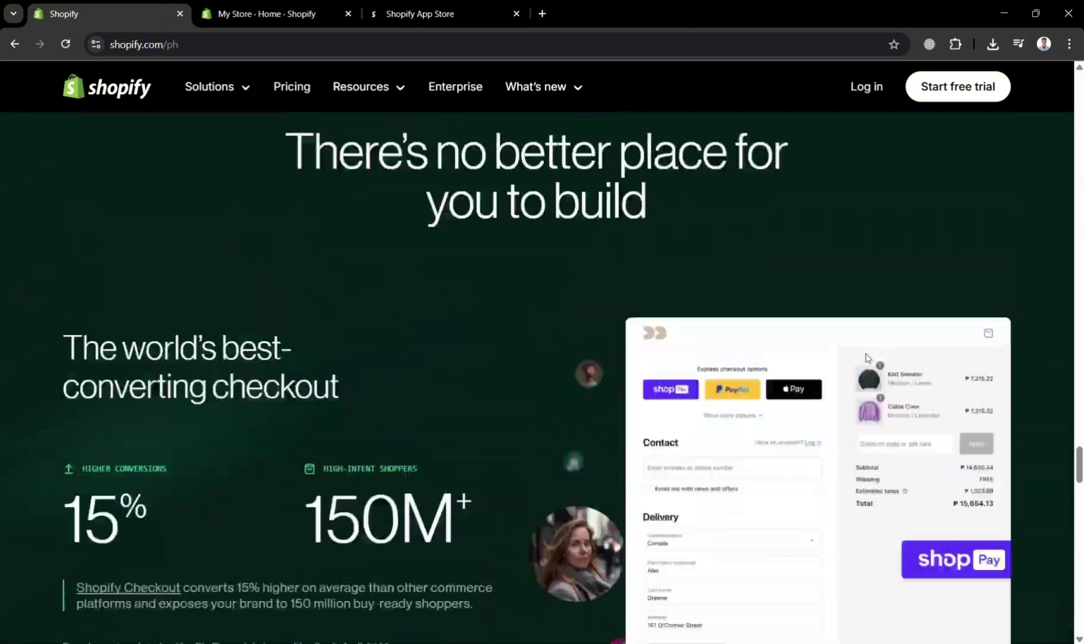
scroll(867, 358, "up", 20)
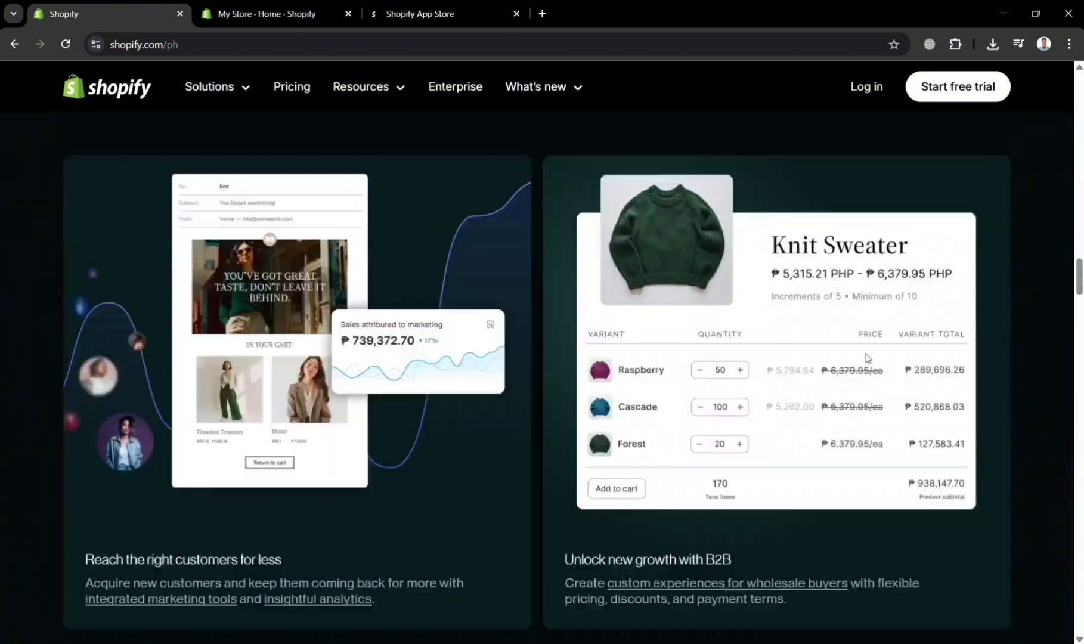
scroll(870, 357, "up", 20)
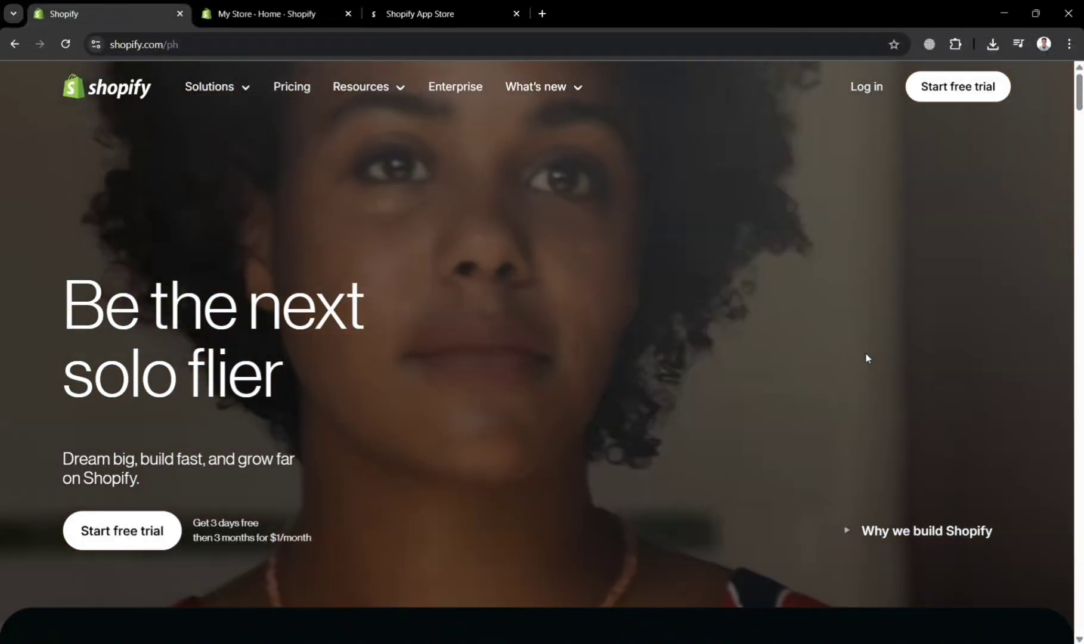
scroll(865, 352, "down", 3)
scroll(866, 351, "up", 3)
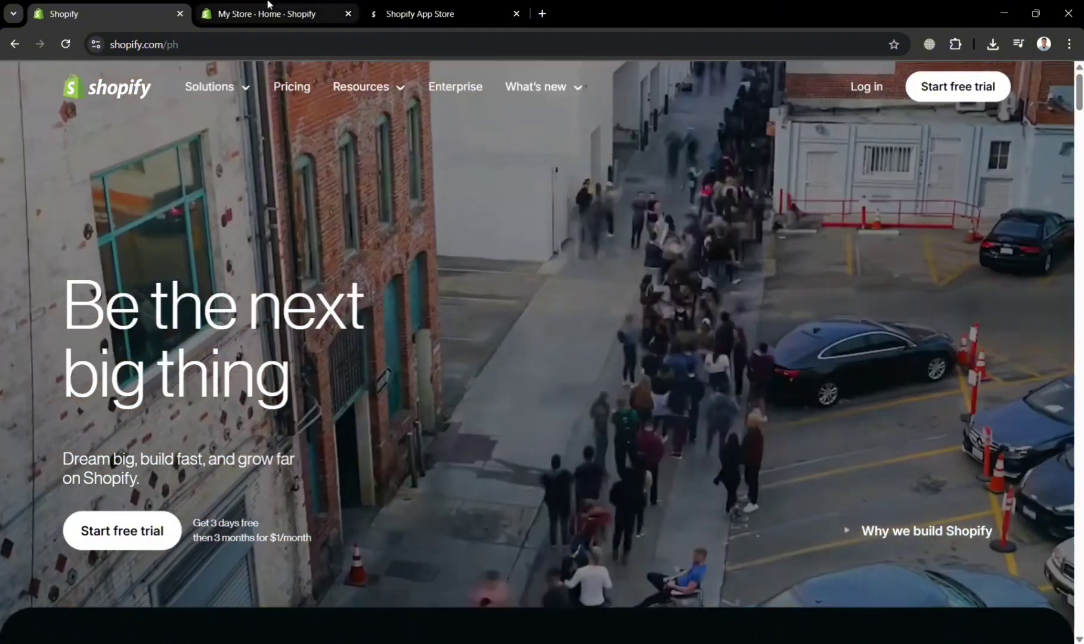
In the My Store admin, view all recommended apps and continue from there to the Shopify App Store.
left_click(268, 6)
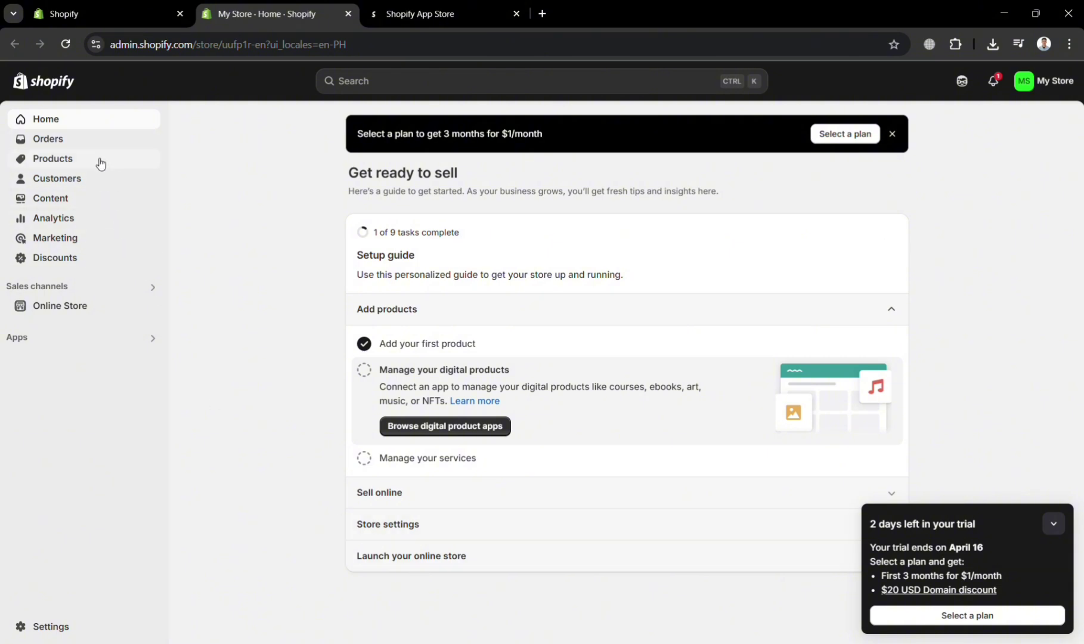
left_click(113, 340)
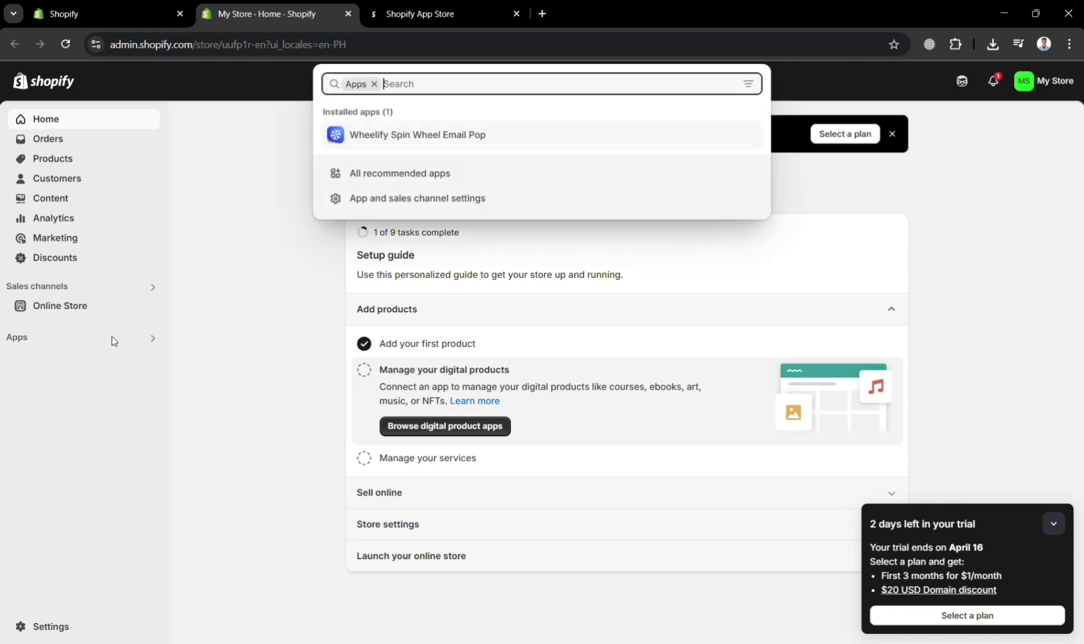
left_click(411, 173)
scroll(346, 417, "down", 1)
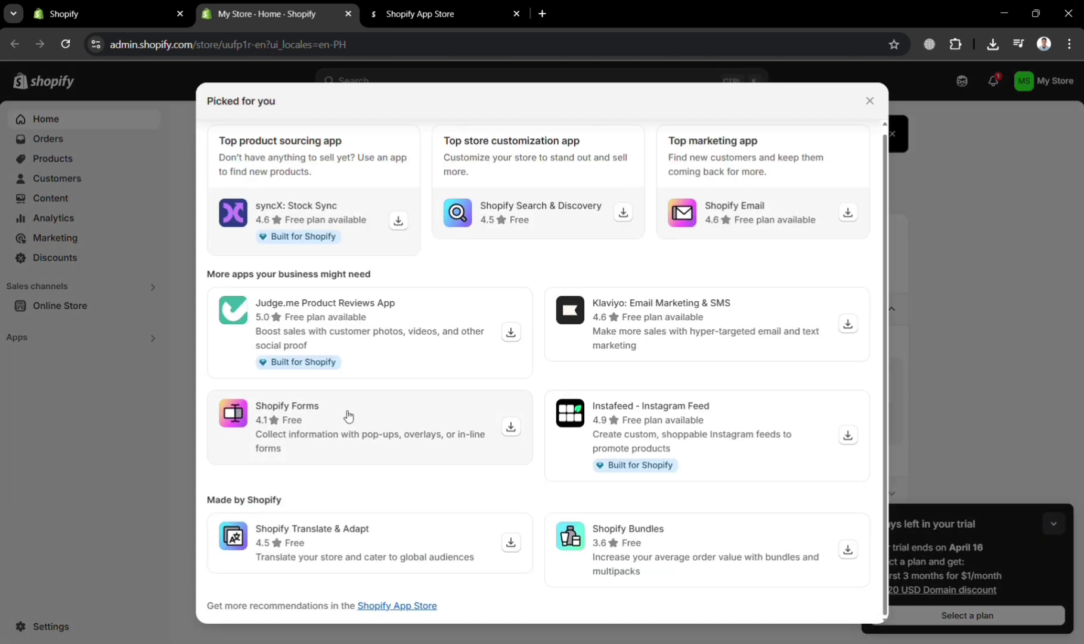
left_click(401, 606)
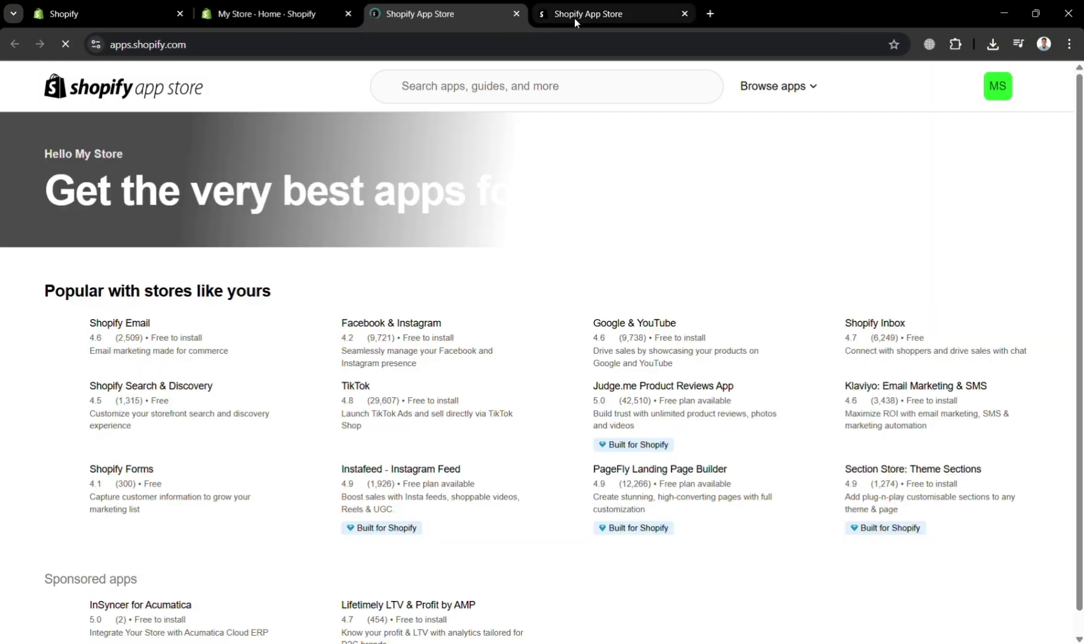
Search the Shopify App Store for "seal" and open the Seal Subscriptions App listing.
scroll(333, 458, "down", 4)
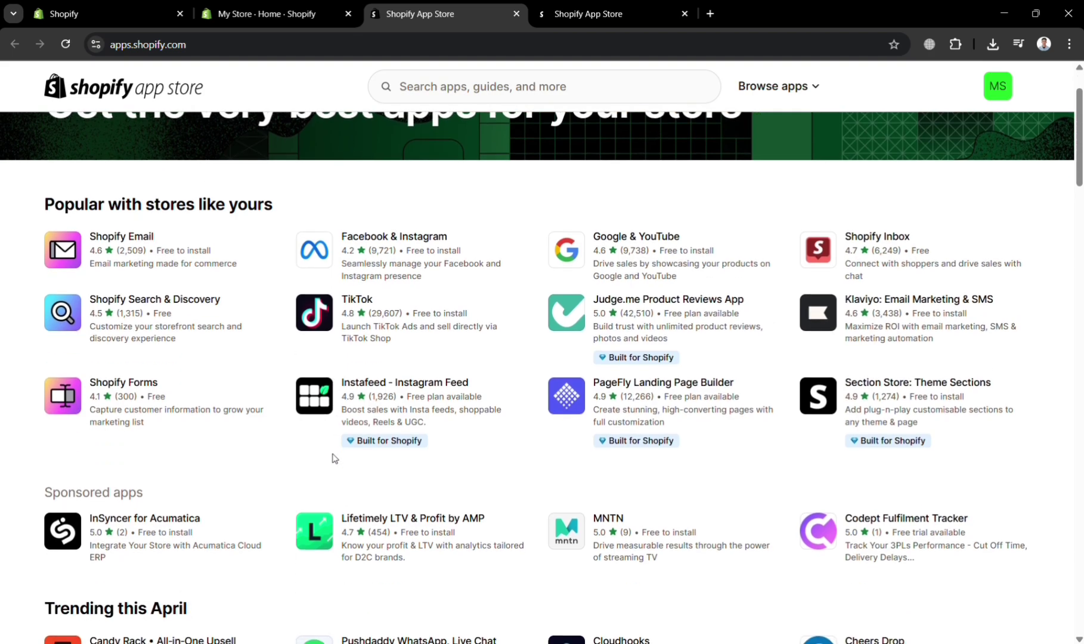
scroll(334, 457, "down", 6)
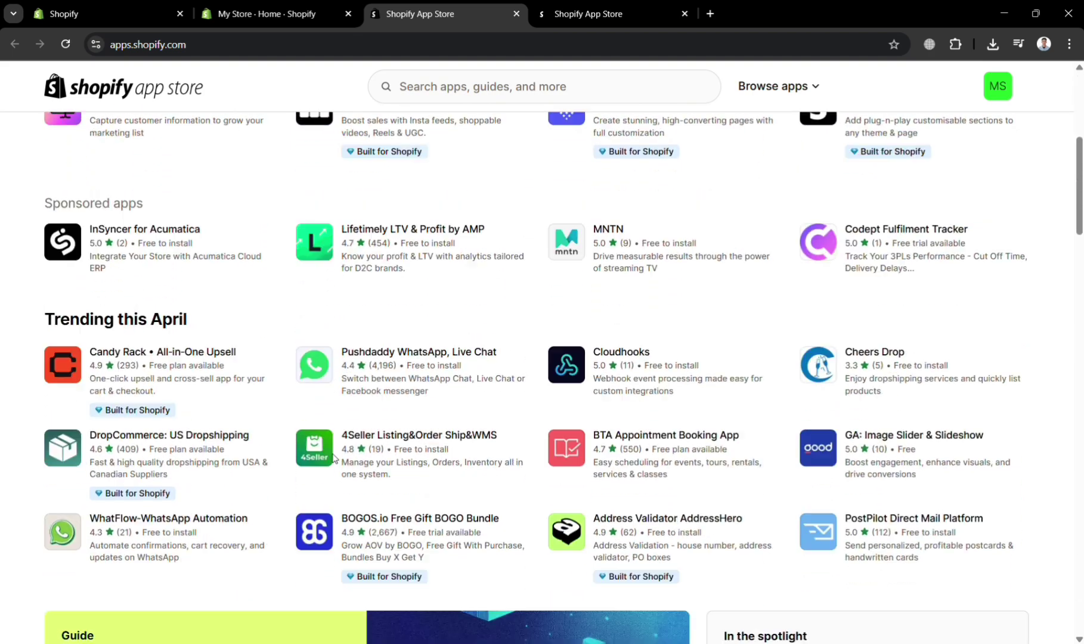
scroll(334, 458, "up", 7)
scroll(334, 458, "up", 3)
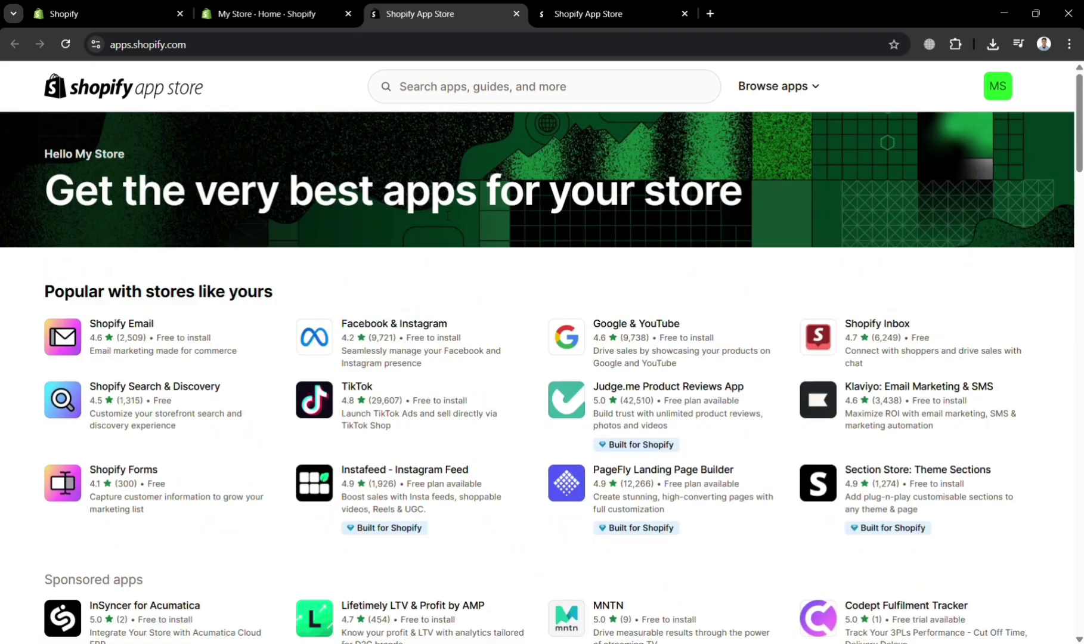
left_click(542, 101)
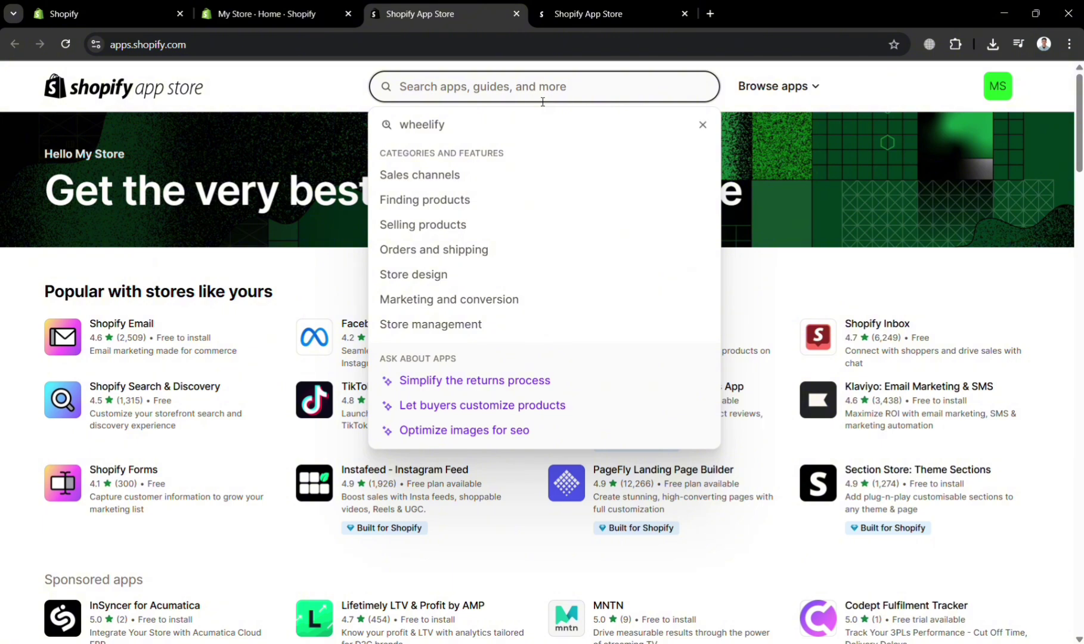
type("seal")
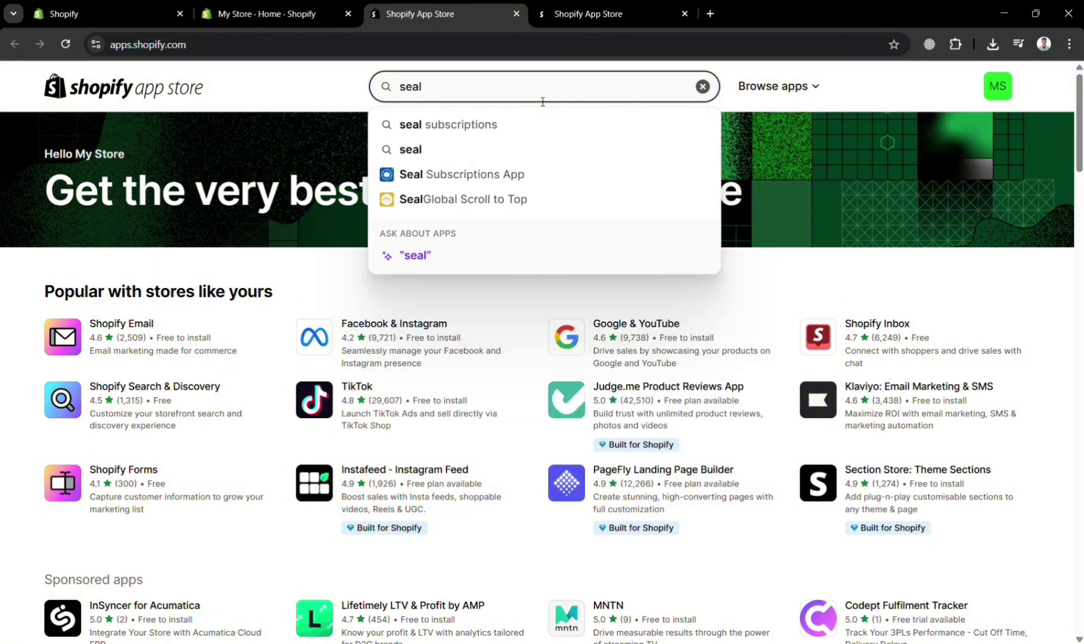
left_click(506, 176)
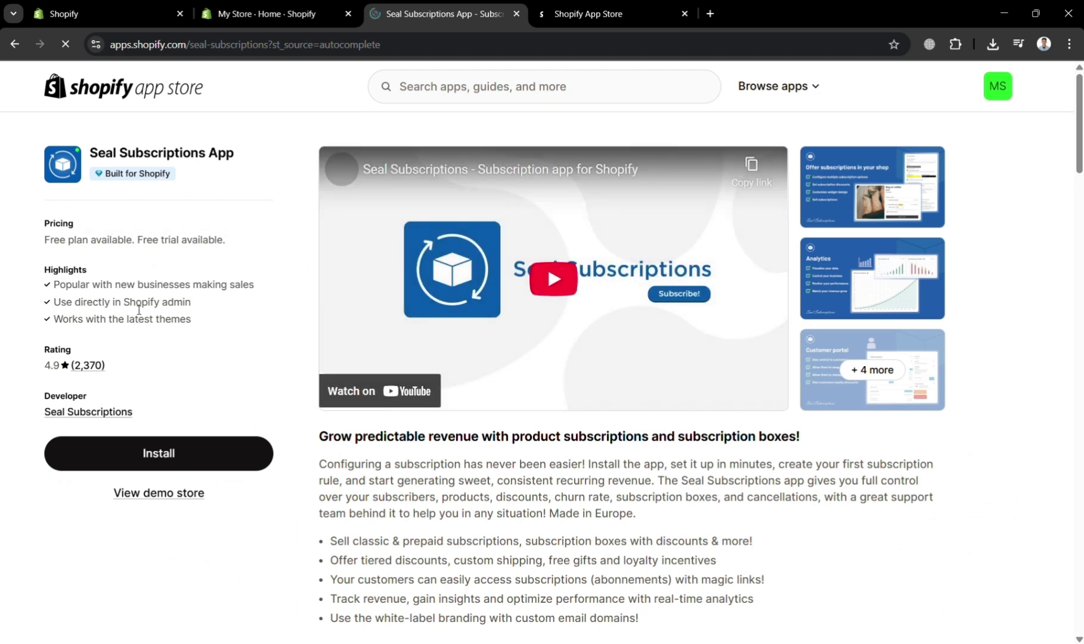
Review the Seal Subscriptions App's description, supported integrations, pricing plans and merchant reviews.
scroll(357, 506, "down", 3)
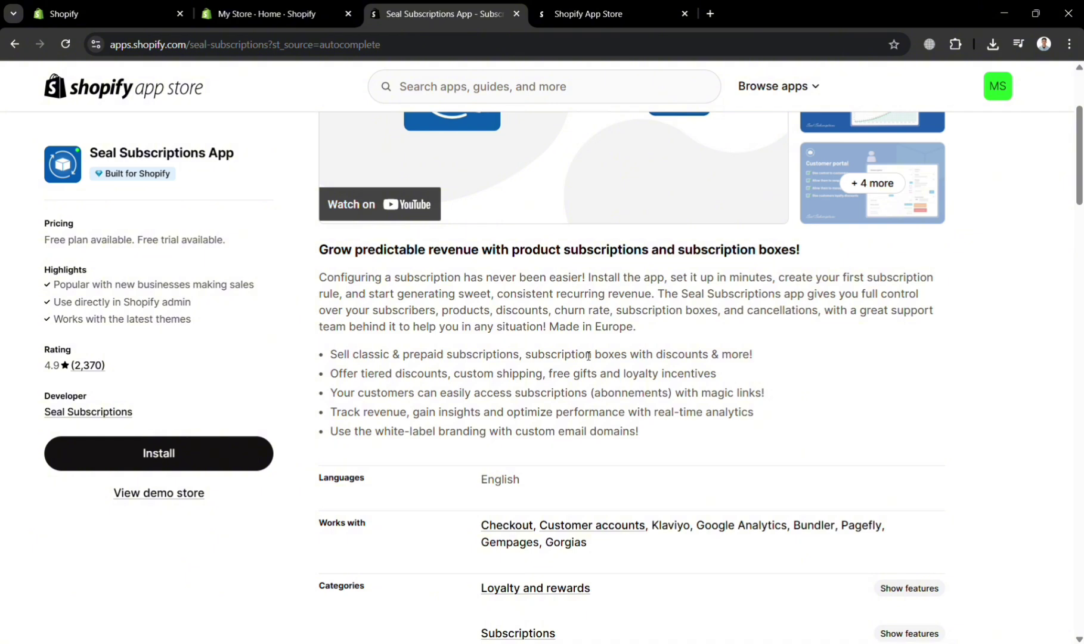
scroll(589, 356, "down", 2)
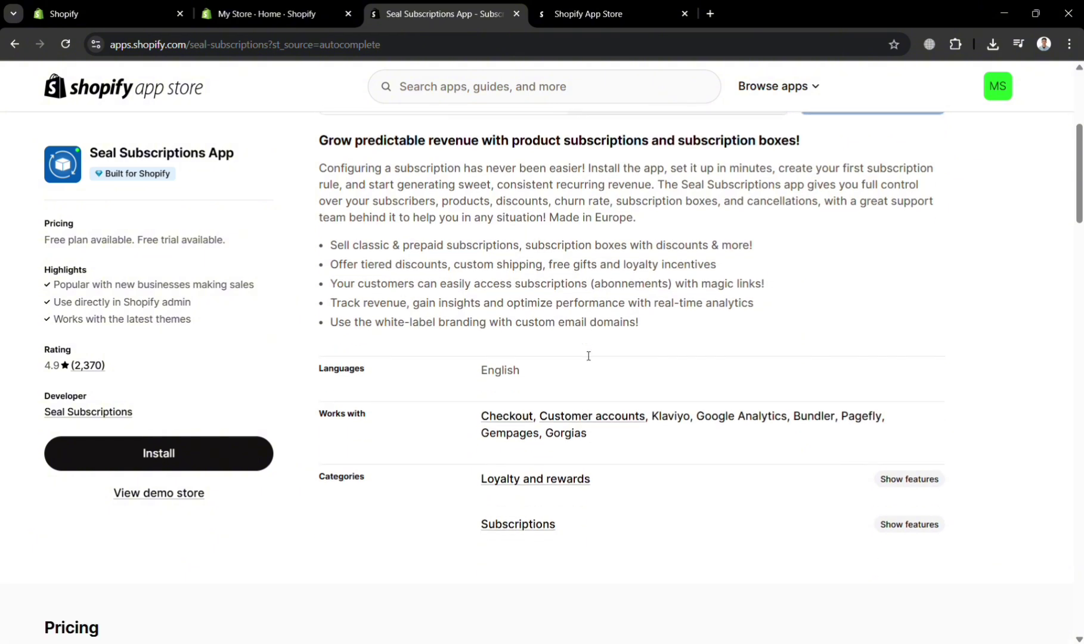
scroll(584, 355, "down", 6)
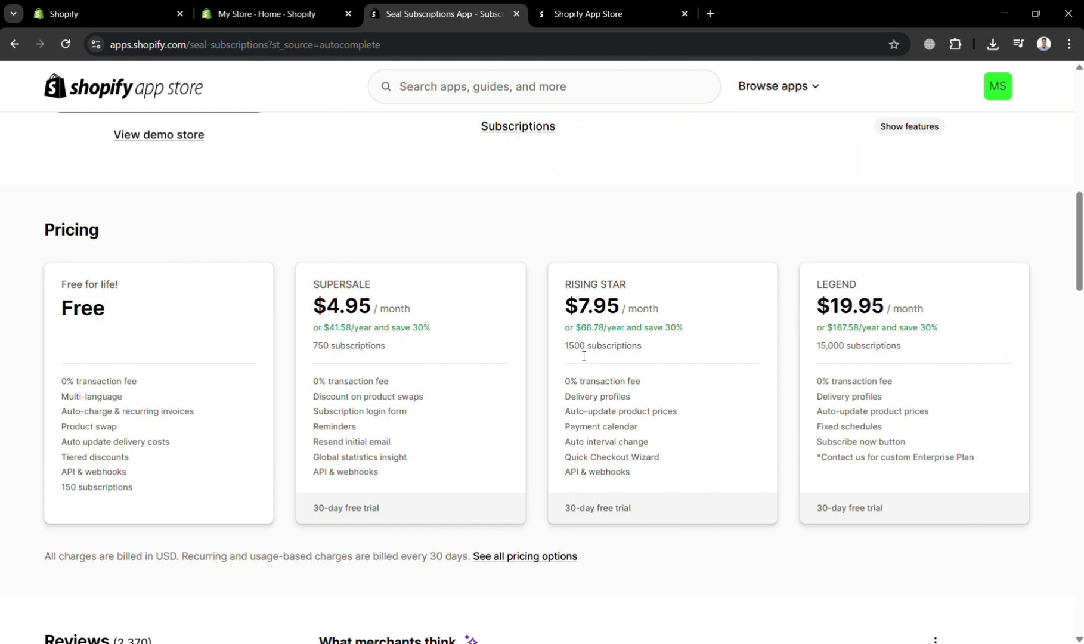
scroll(704, 439, "down", 1)
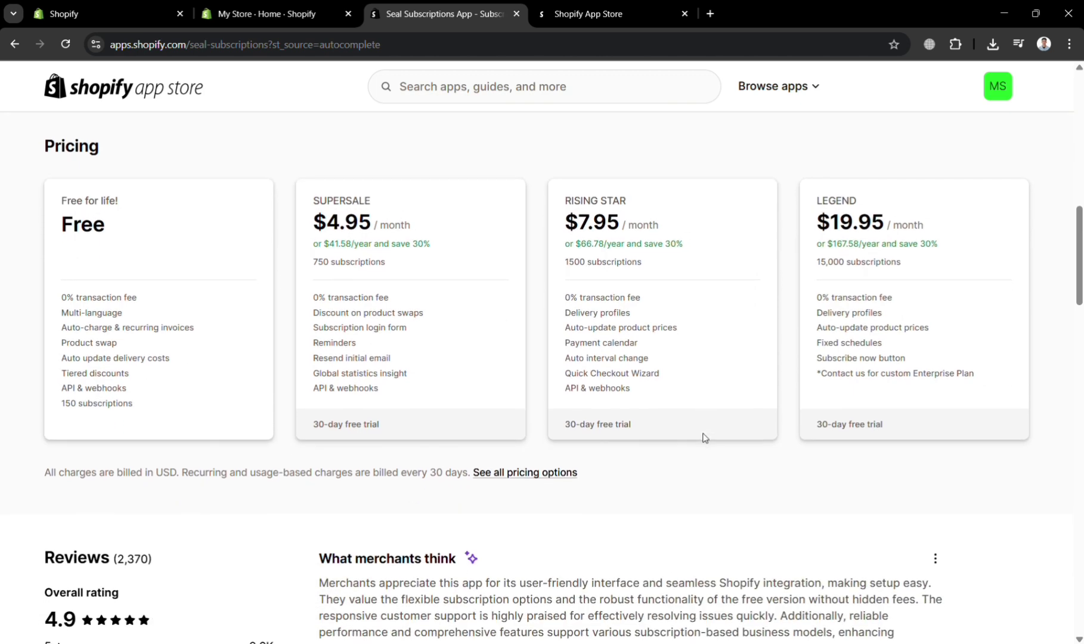
scroll(705, 438, "down", 1)
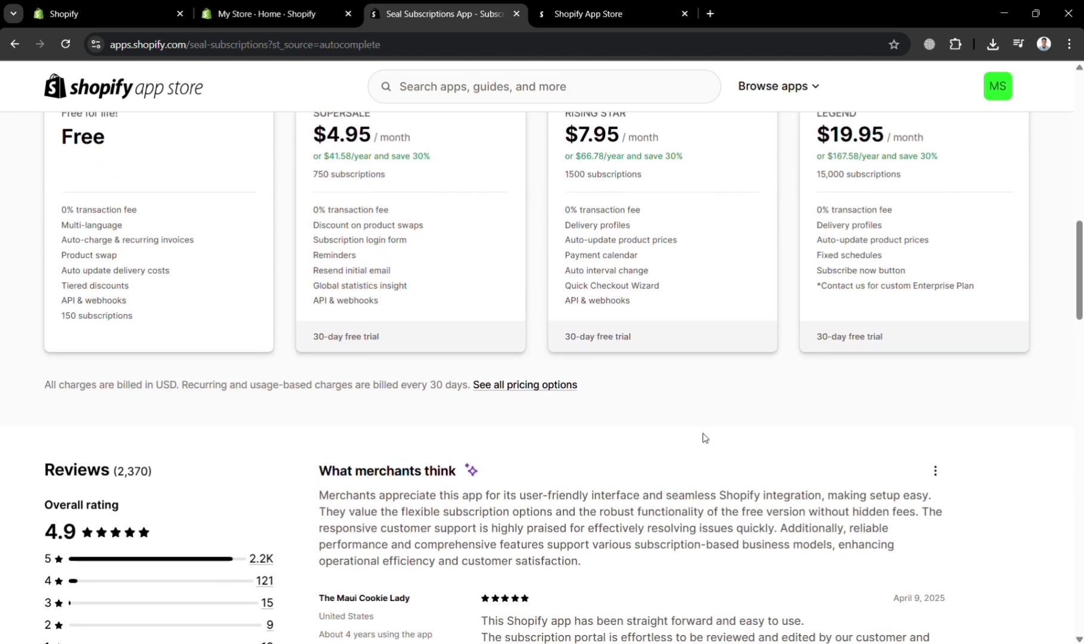
scroll(705, 438, "down", 1)
scroll(705, 438, "up", 10)
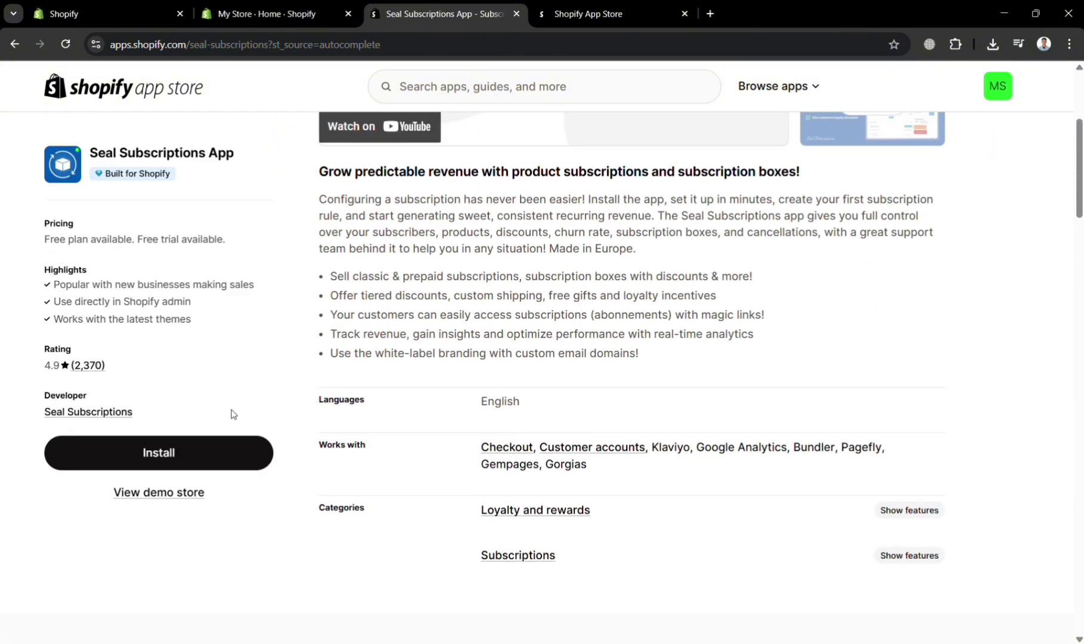
Install Seal Subscriptions on the store, agree to its terms of service and proceed to the app.
left_click(203, 456)
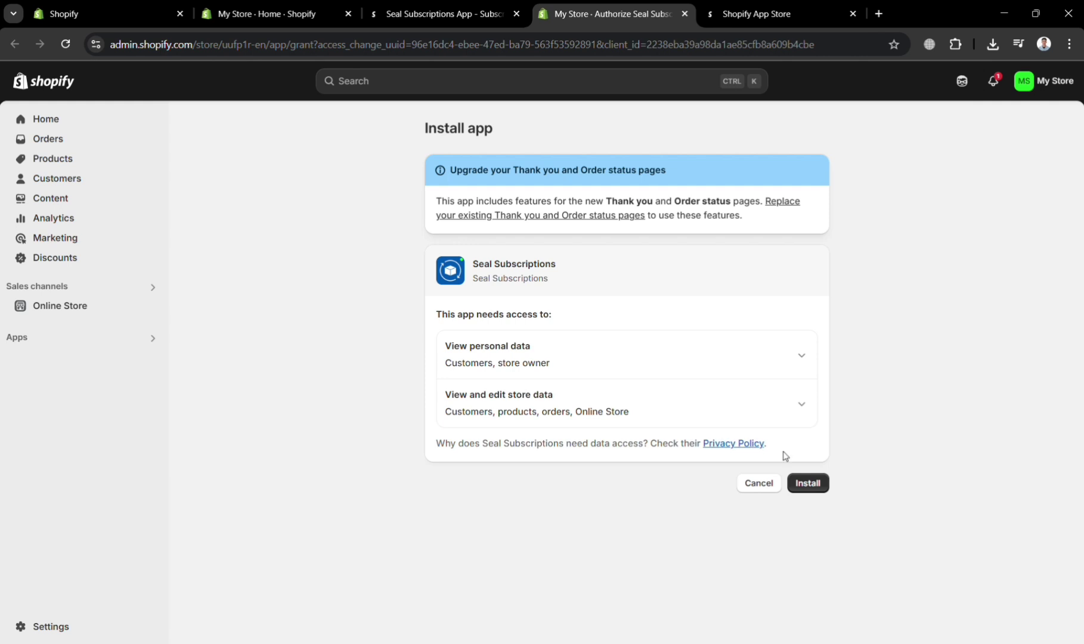
left_click(810, 482)
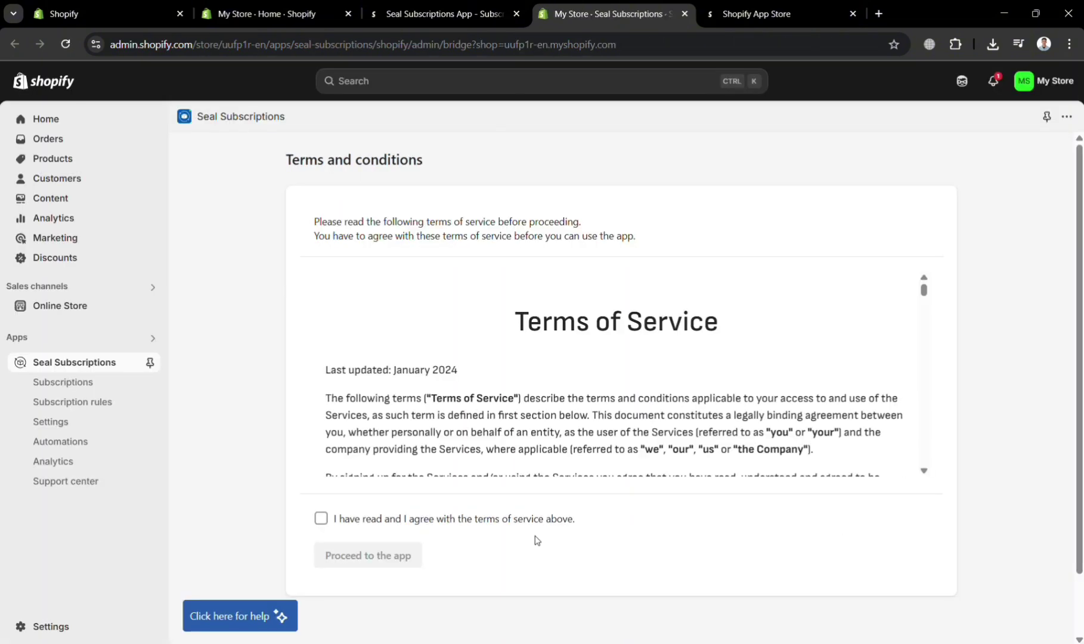
scroll(534, 416, "down", 10)
scroll(534, 416, "down", 1)
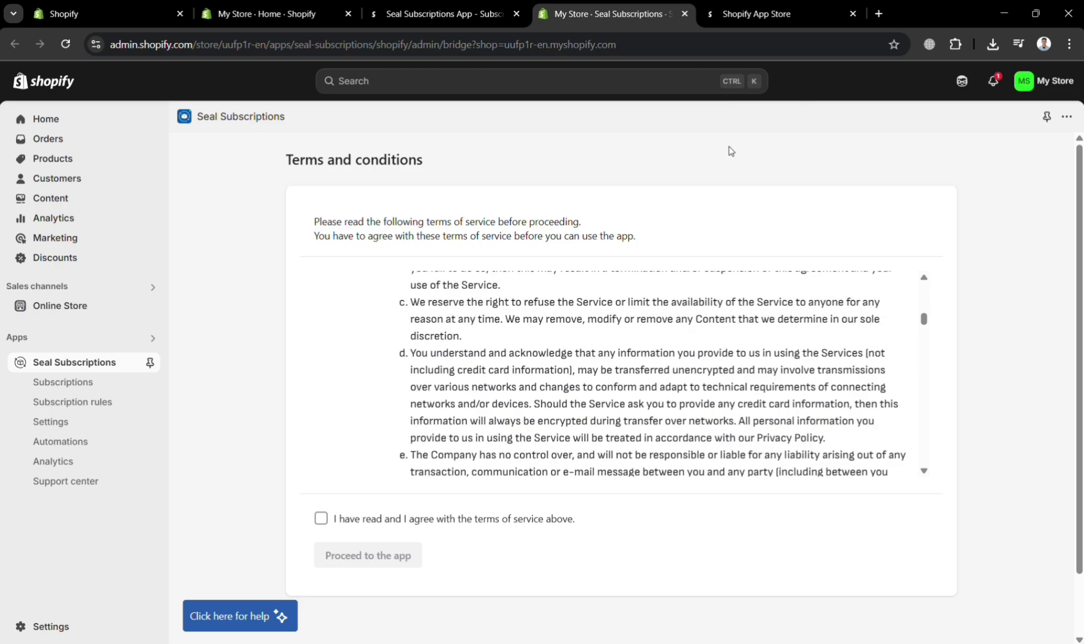
scroll(524, 421, "down", 15)
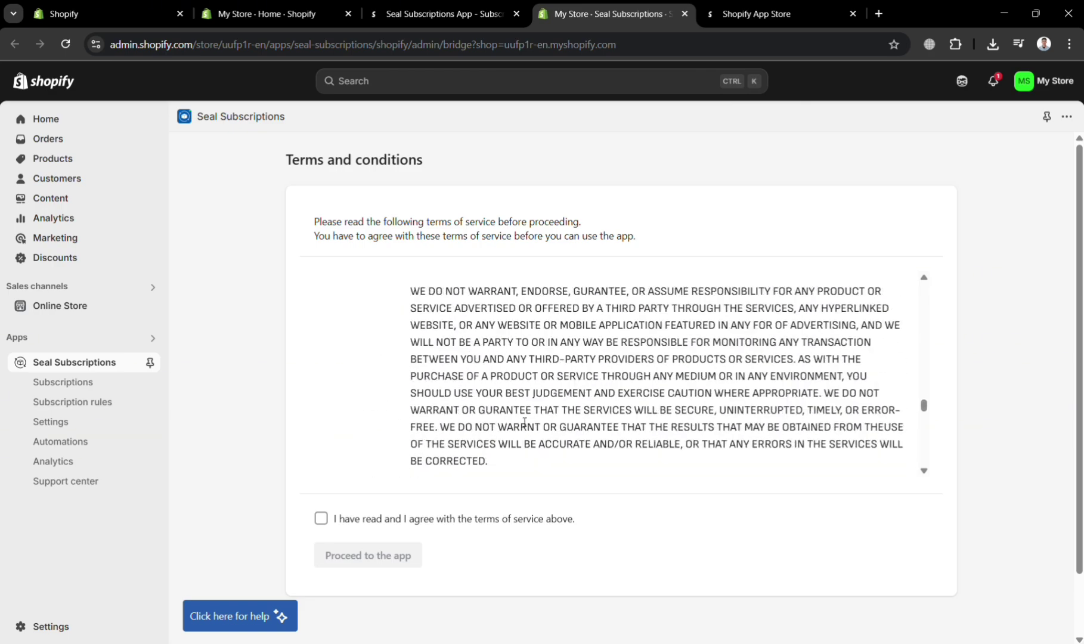
scroll(524, 422, "down", 10)
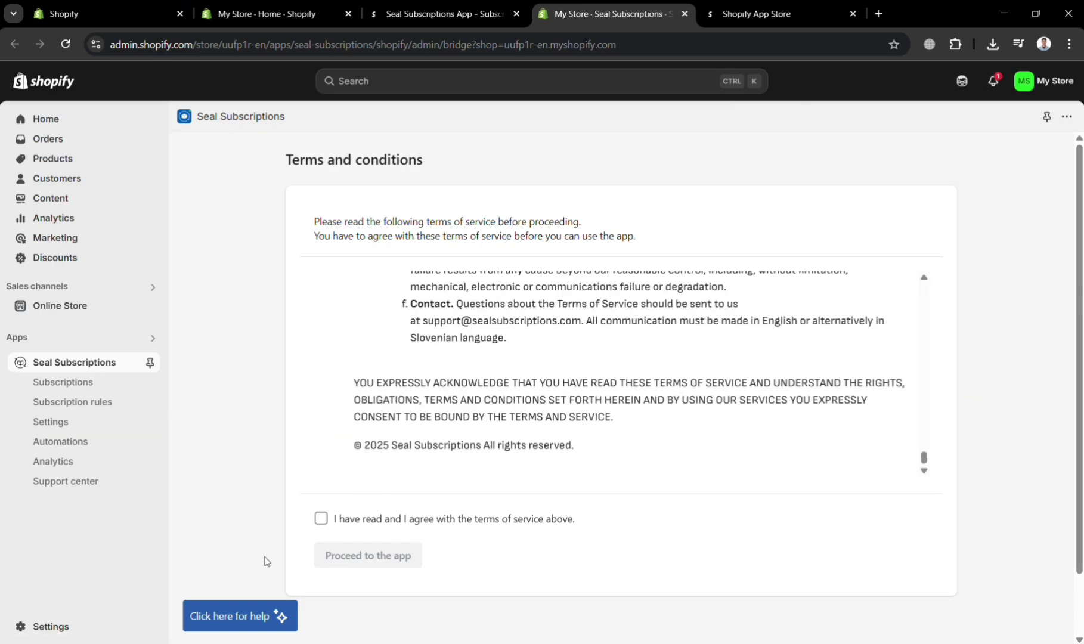
left_click(332, 525)
left_click(386, 556)
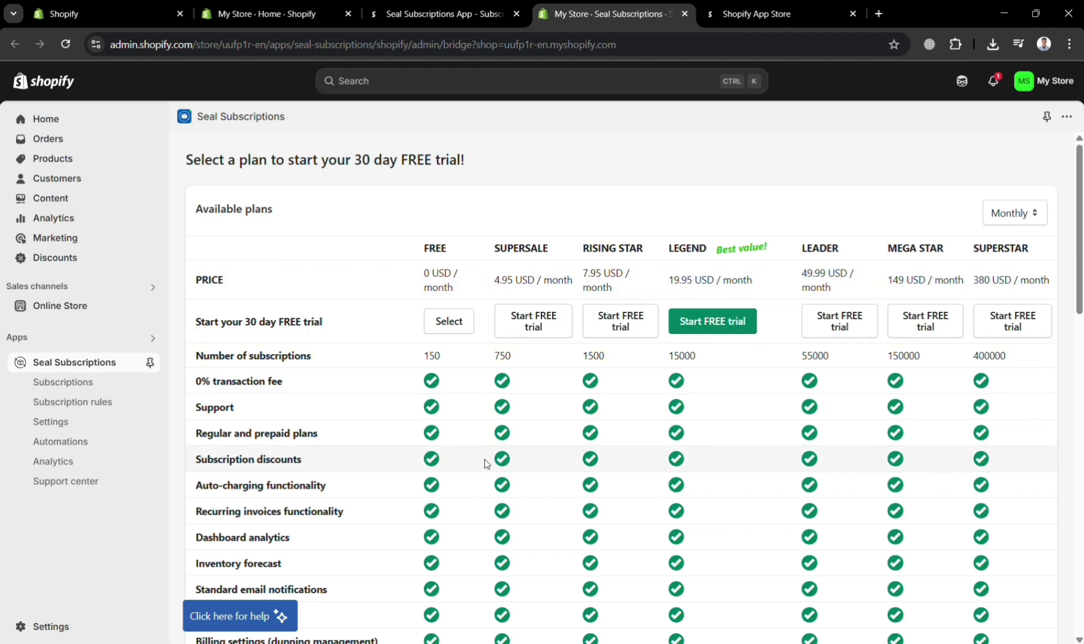
Compare the prices and included features of the available Seal Subscriptions plans, especially the limits of the FREE plan.
scroll(485, 463, "down", 15)
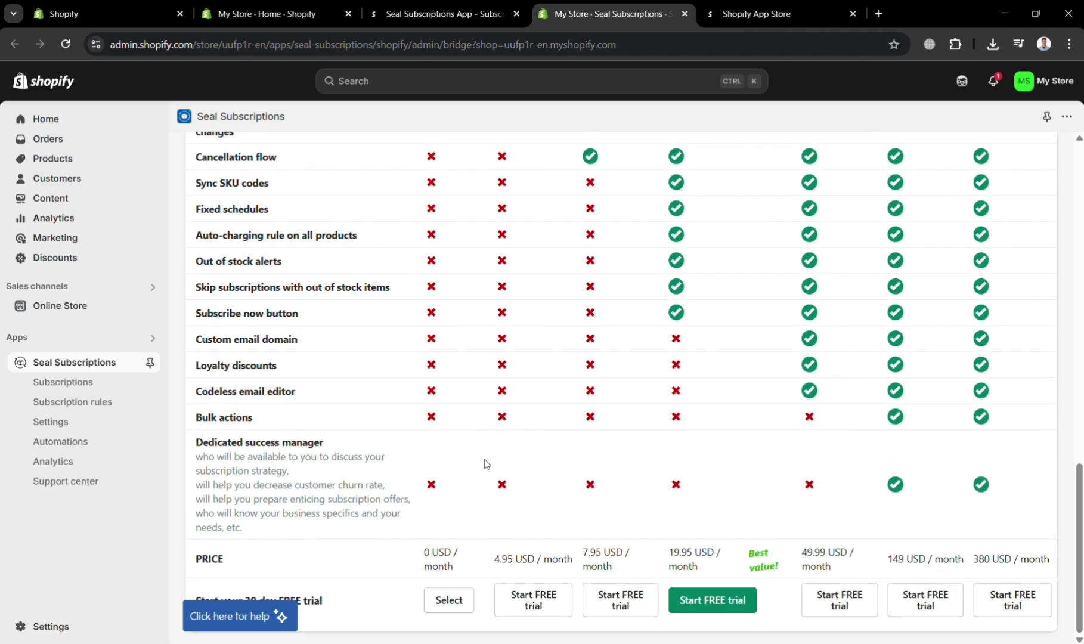
scroll(485, 463, "up", 12)
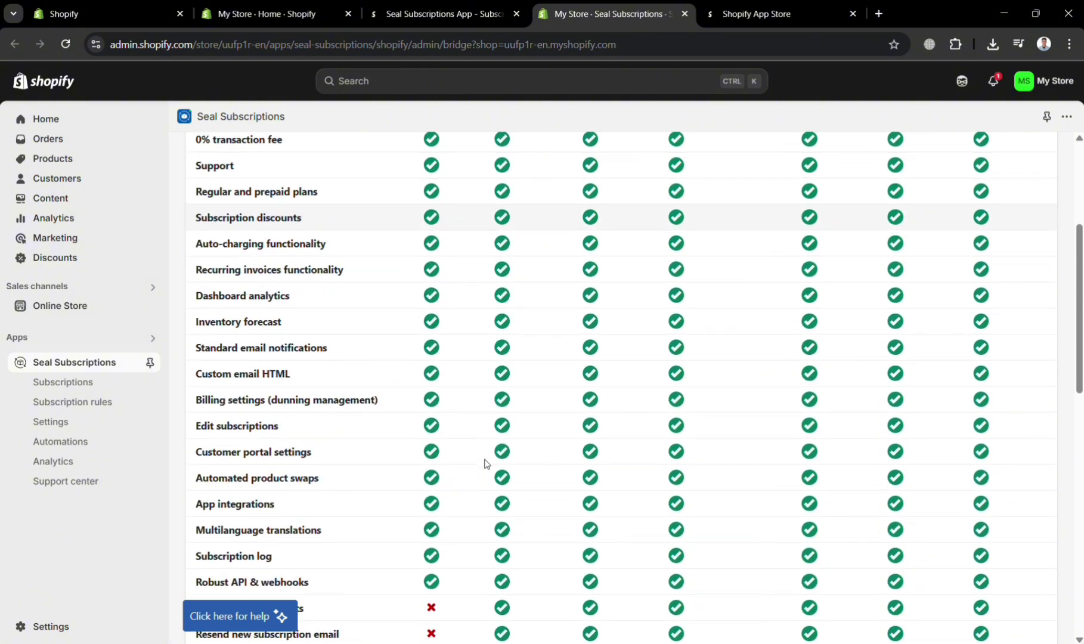
scroll(485, 464, "up", 2)
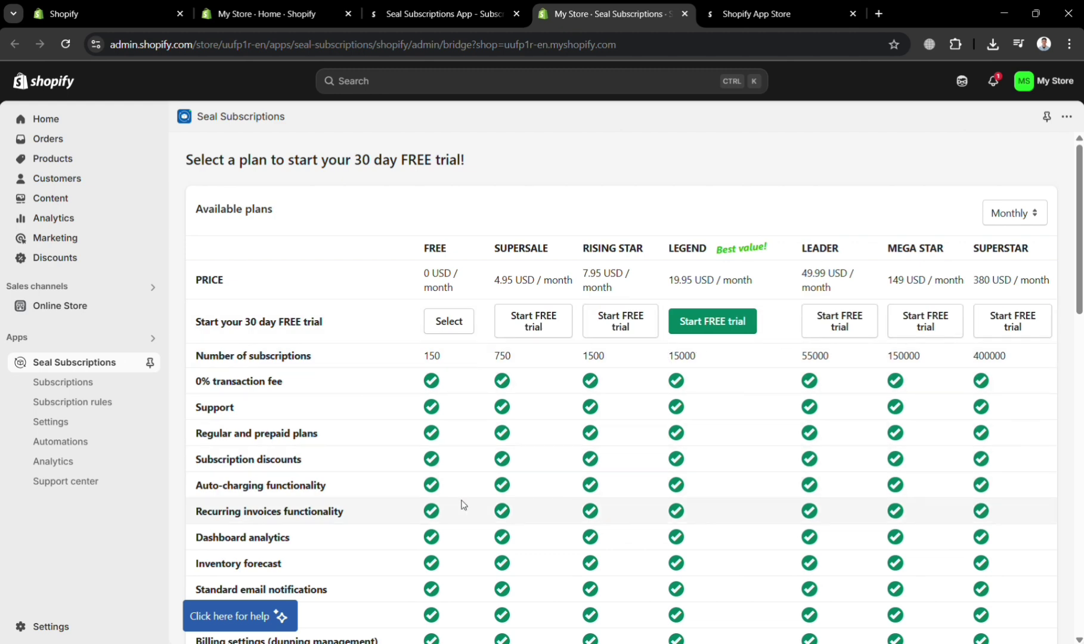
scroll(462, 504, "down", 2)
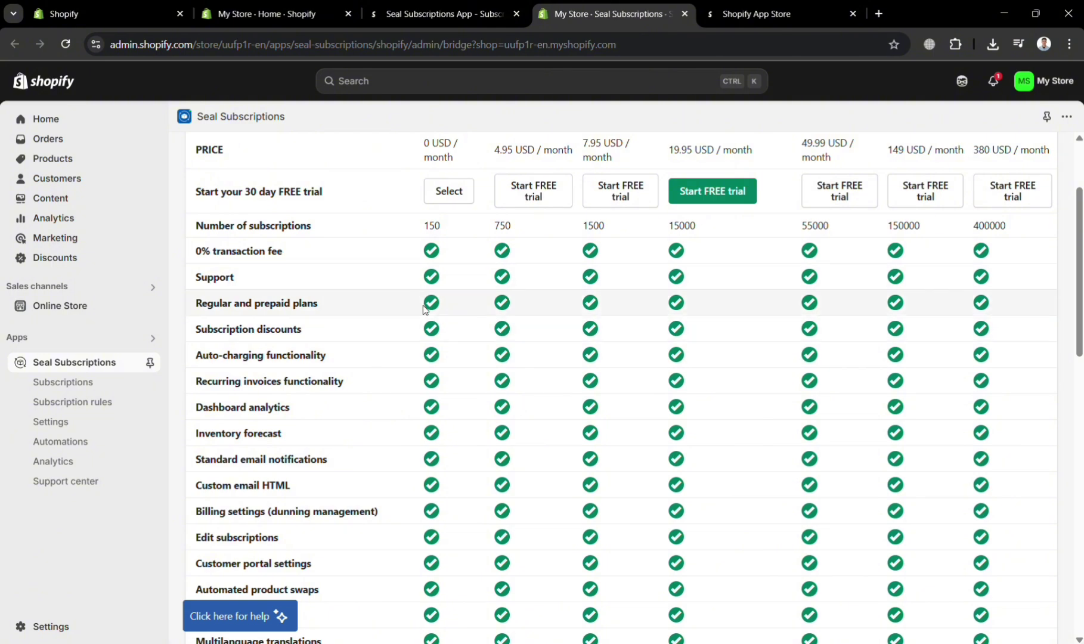
scroll(444, 473, "down", 4)
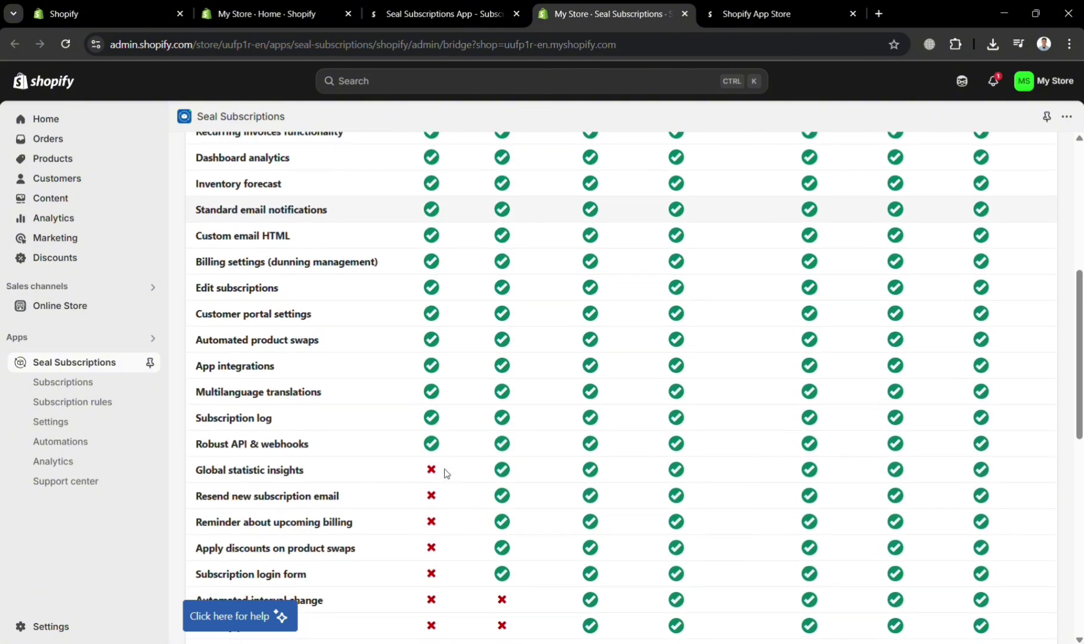
scroll(444, 473, "down", 2)
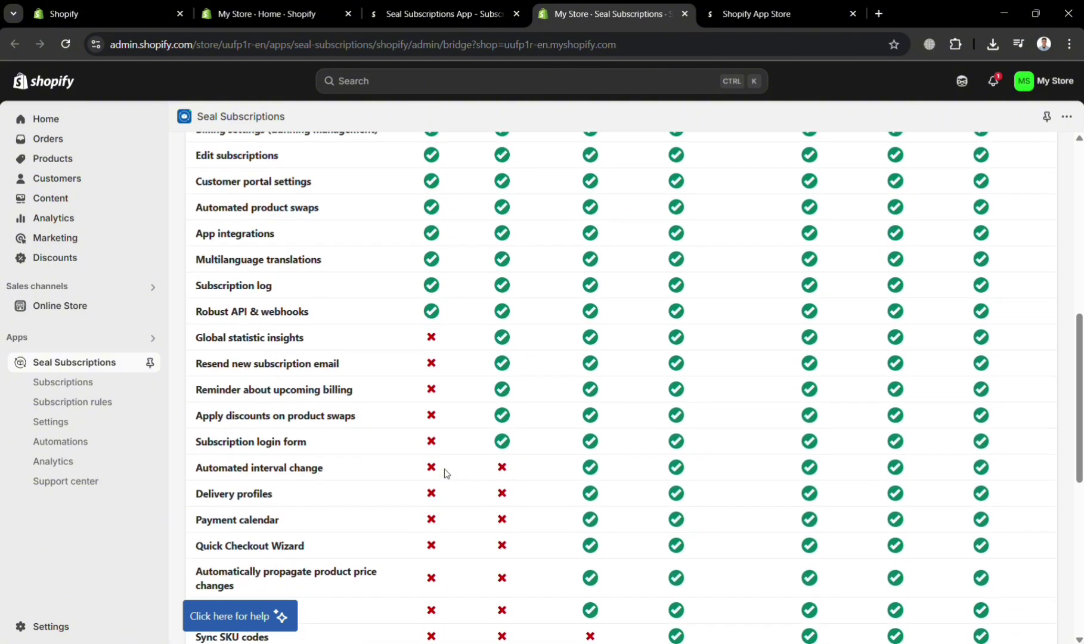
scroll(444, 473, "up", 8)
scroll(445, 473, "up", 1)
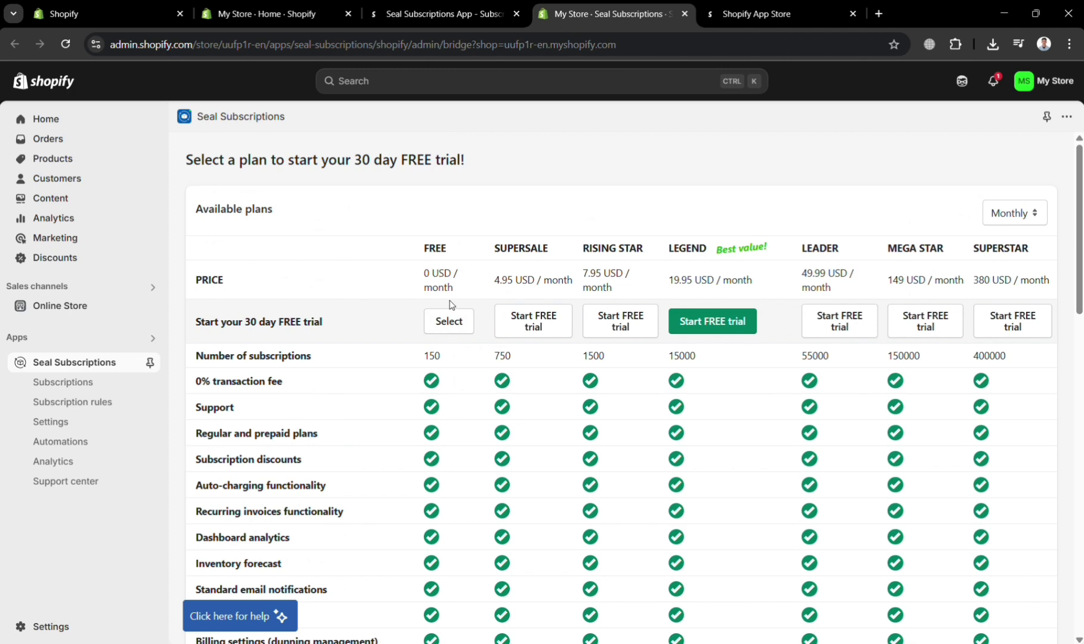
Select the FREE plan and dismiss the welcome instructions after looking through them.
left_click(455, 322)
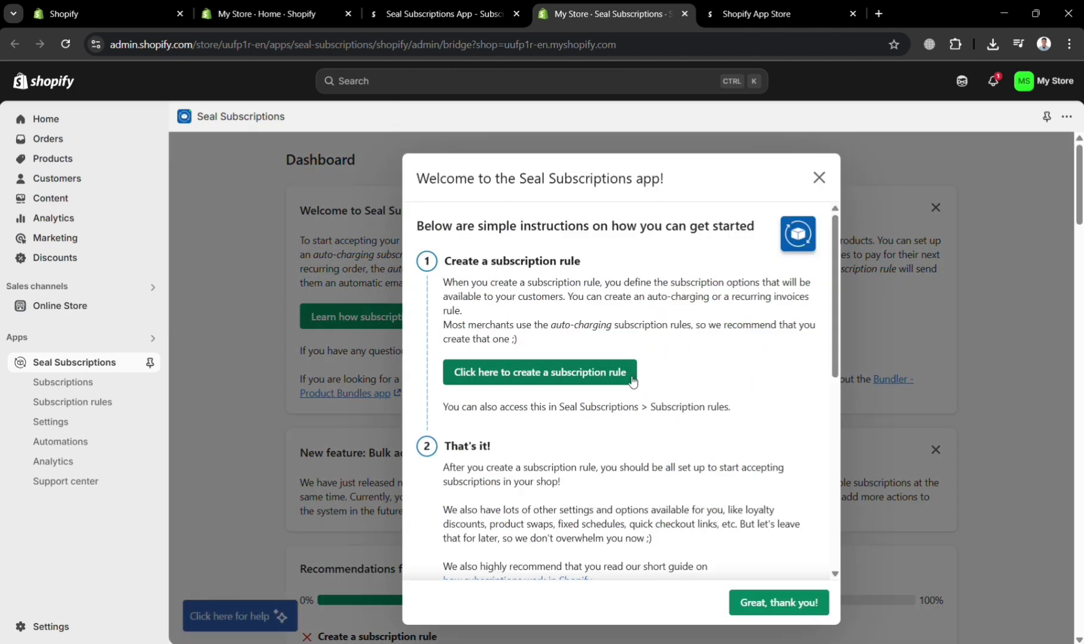
scroll(632, 381, "down", 8)
scroll(634, 382, "down", 6)
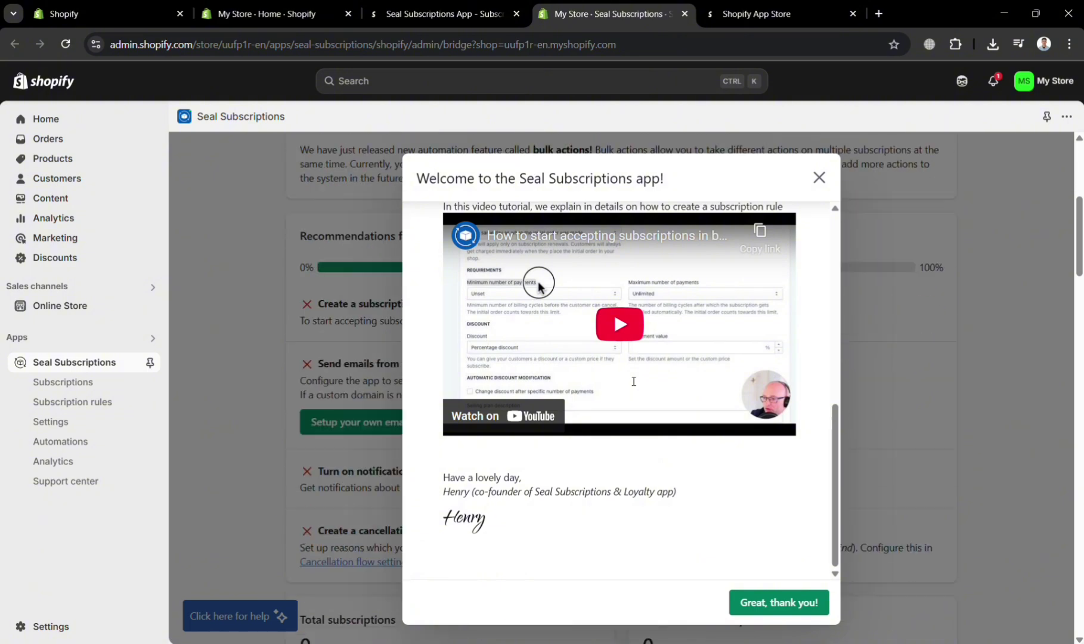
scroll(634, 382, "up", 8)
left_click(820, 177)
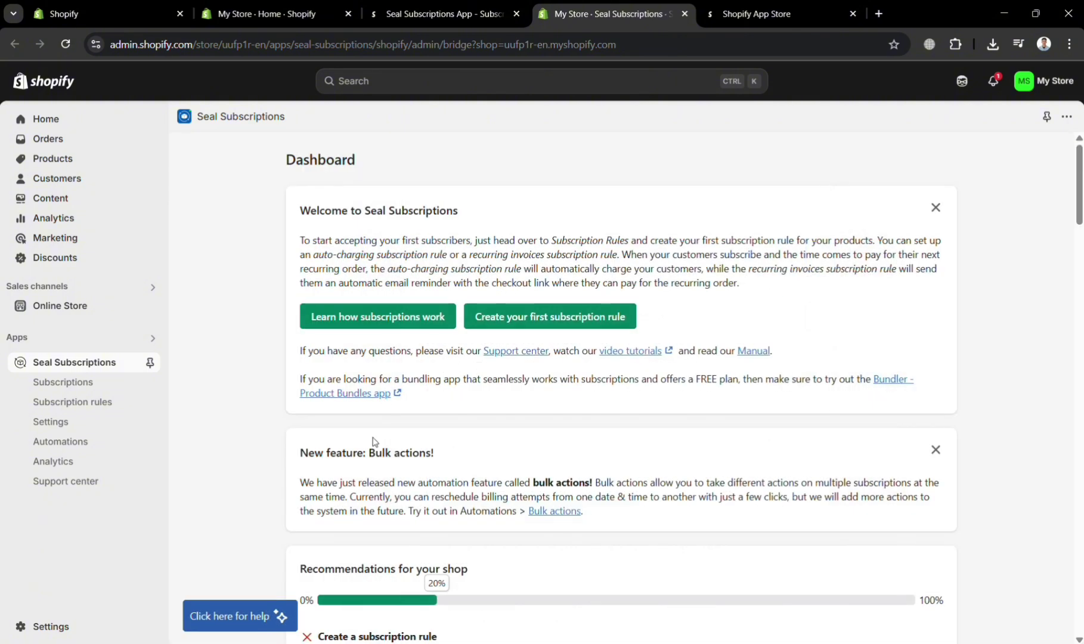
Start a new auto-charging subscription rule and dismiss the payment gateway notice and the video tutorial.
left_click(554, 319)
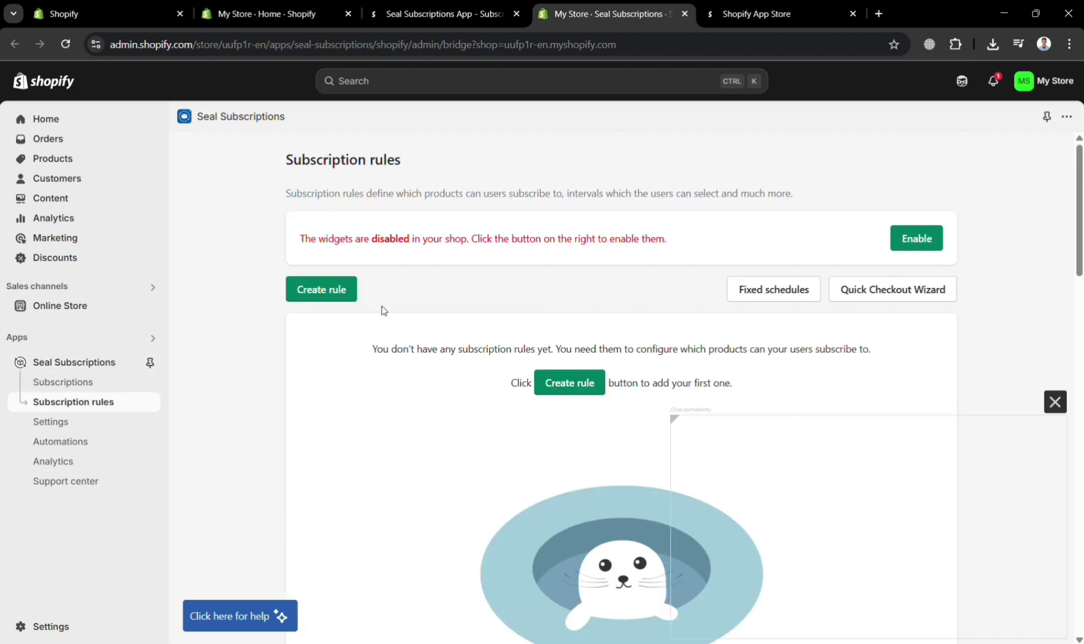
left_click(342, 289)
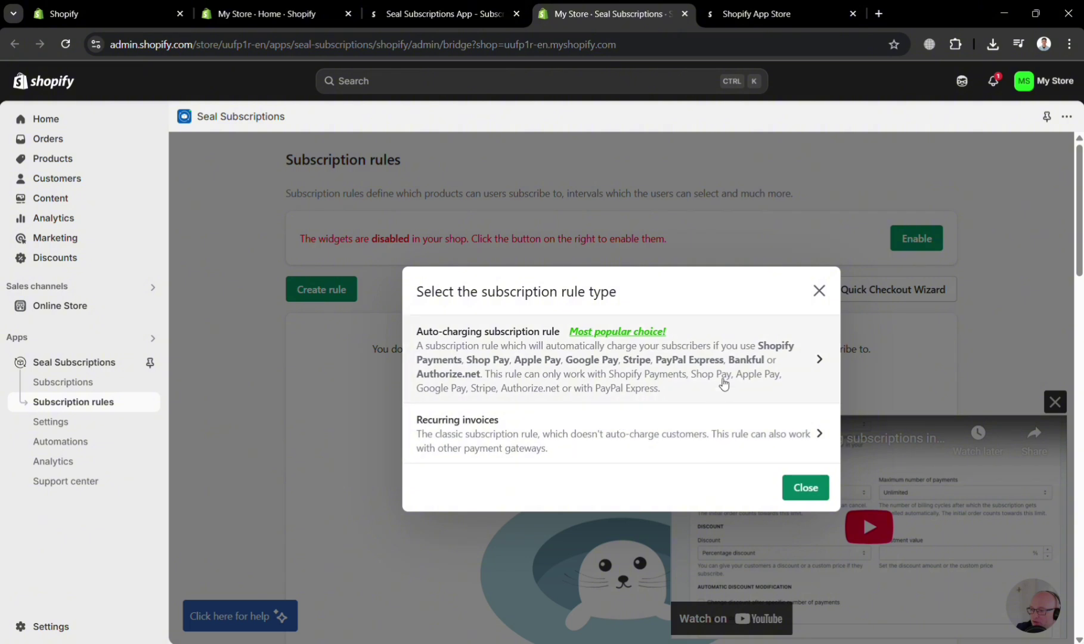
left_click(720, 379)
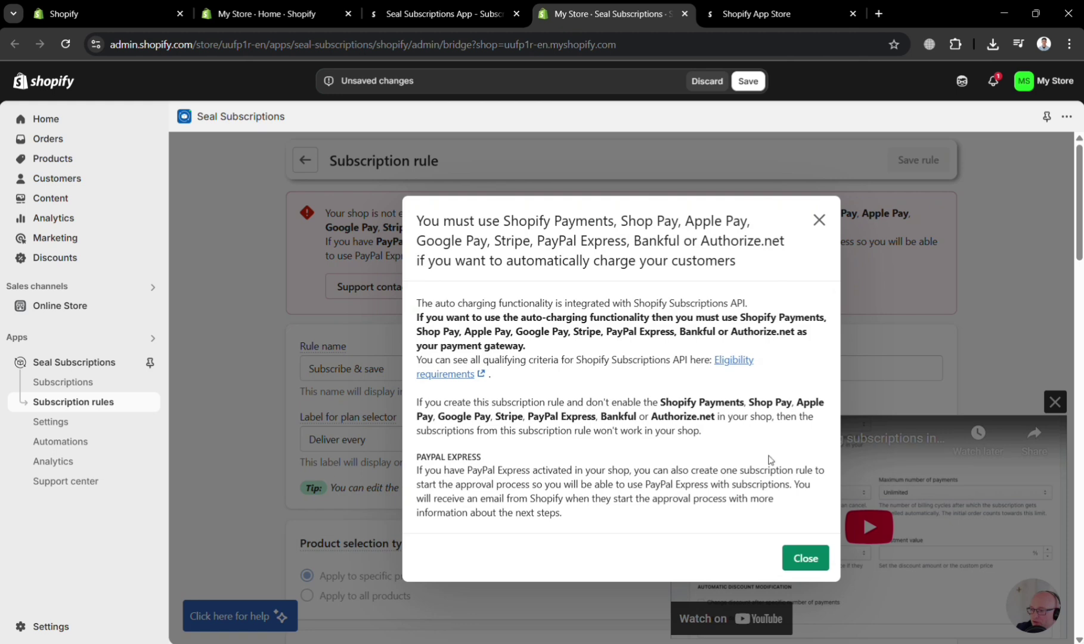
left_click(827, 561)
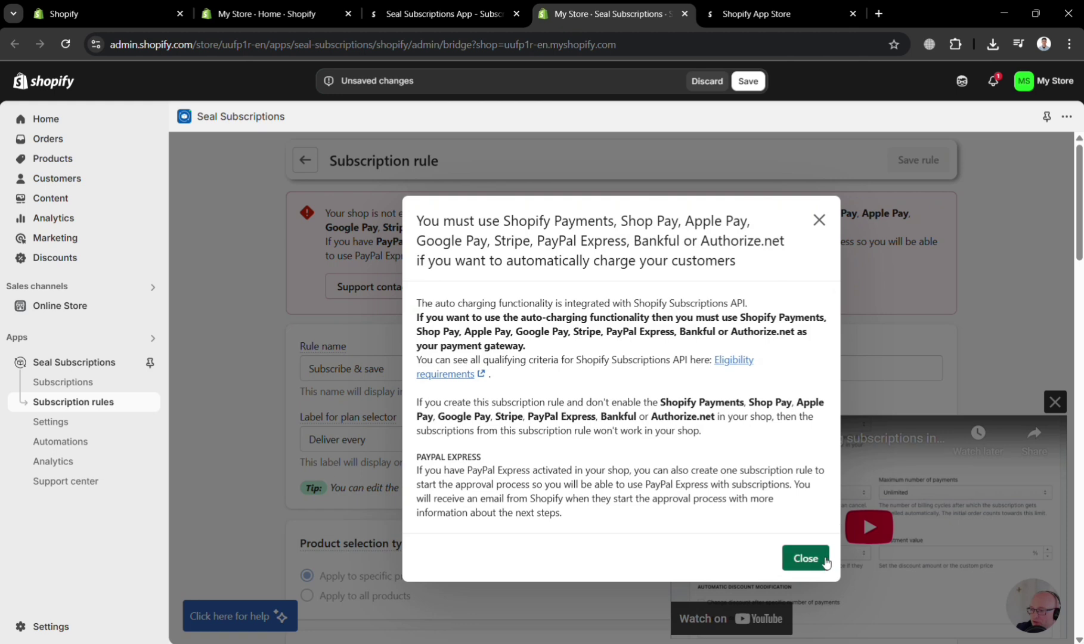
left_click(1054, 402)
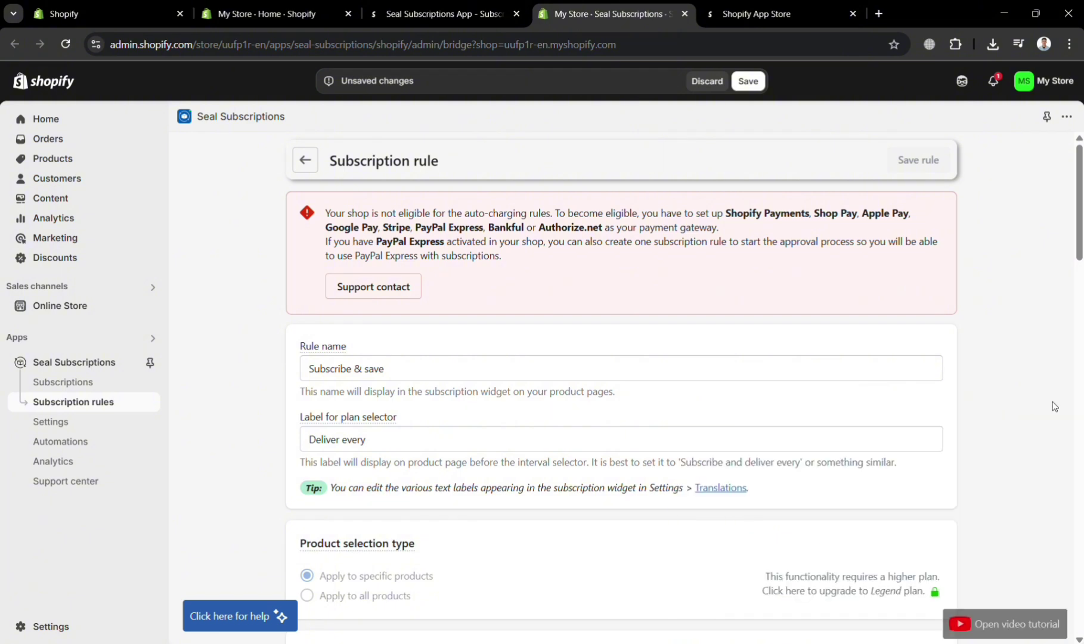
Add the Long Sleeve Shirt to the rule's products available for subscriptions.
left_click(422, 381)
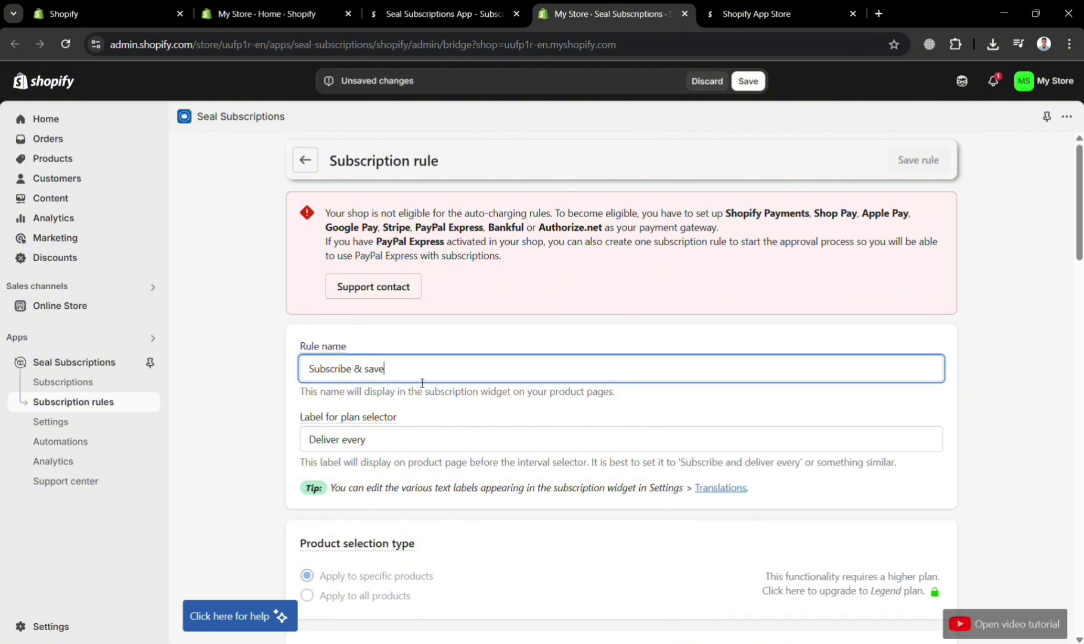
left_click(403, 448)
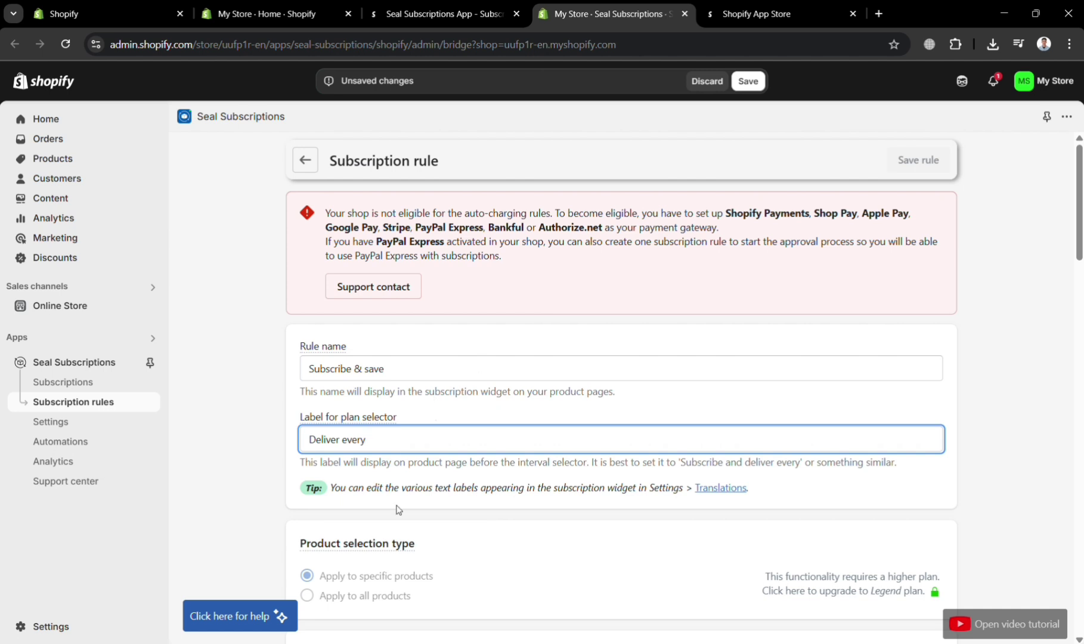
scroll(397, 509, "down", 3)
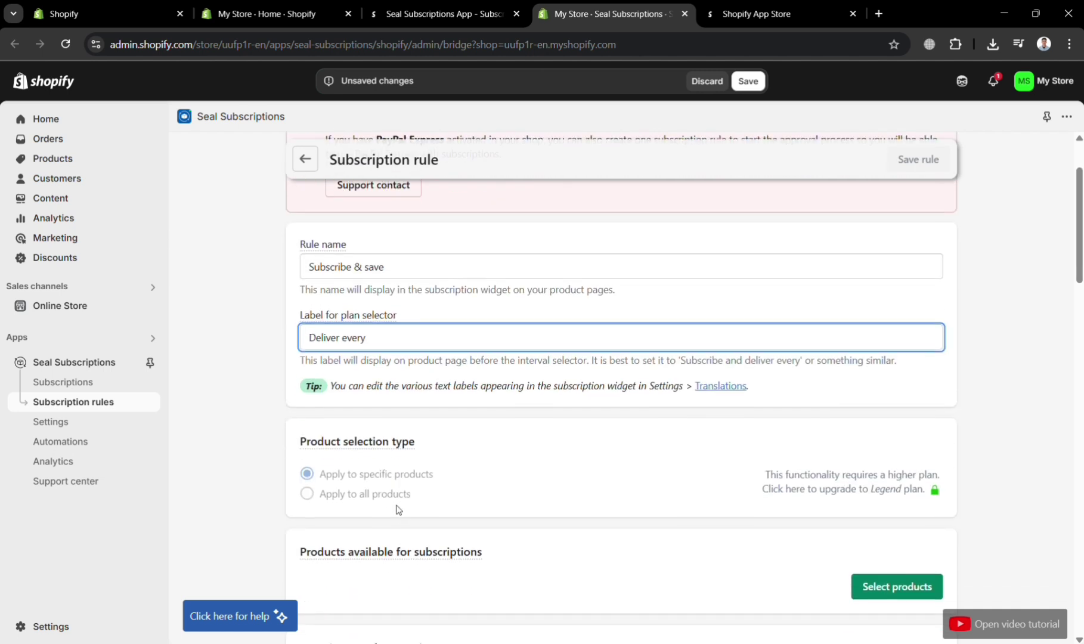
mouse_move(376, 388)
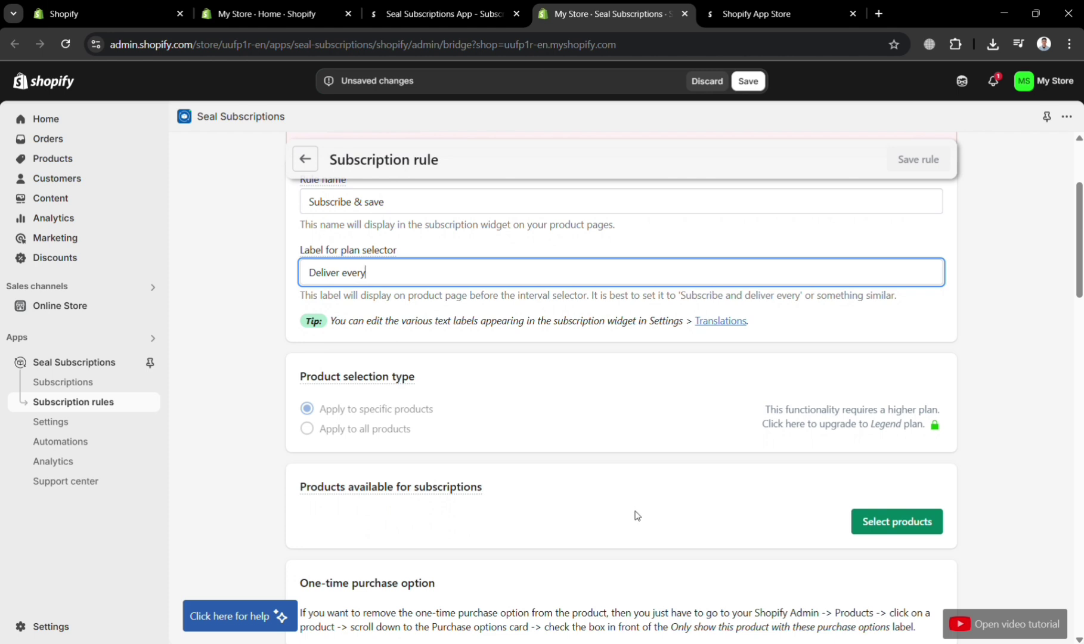
scroll(637, 515, "down", 3)
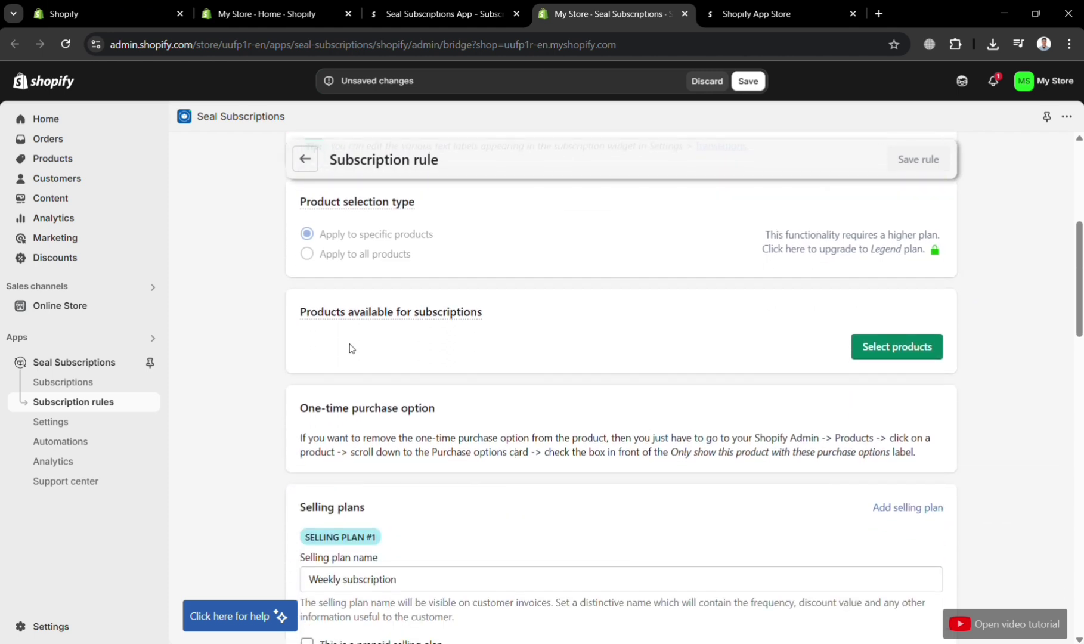
left_click(893, 347)
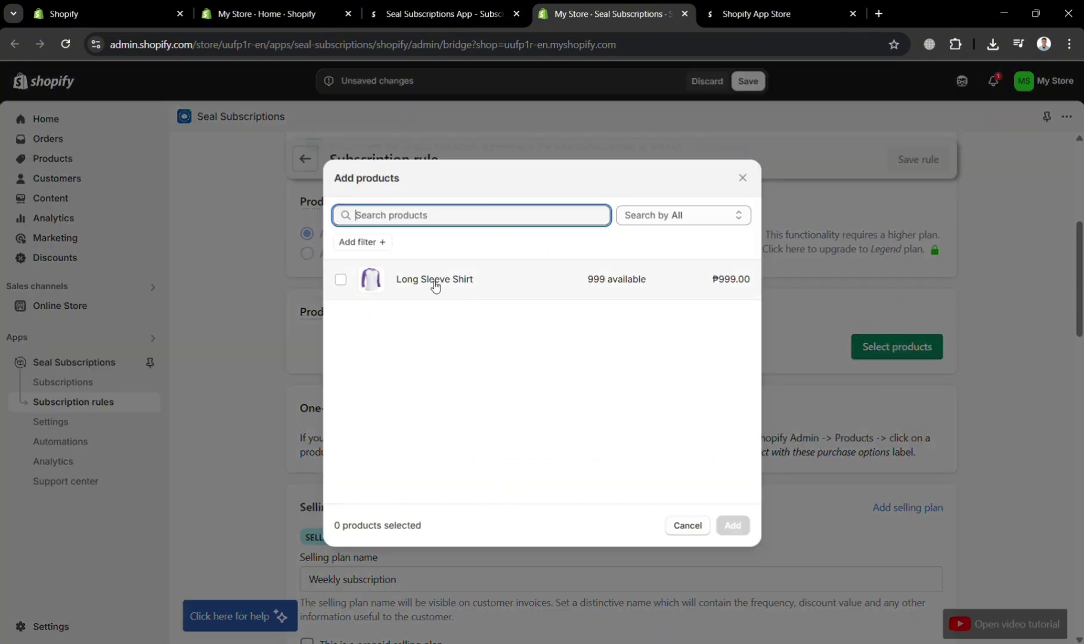
left_click(435, 286)
left_click(742, 526)
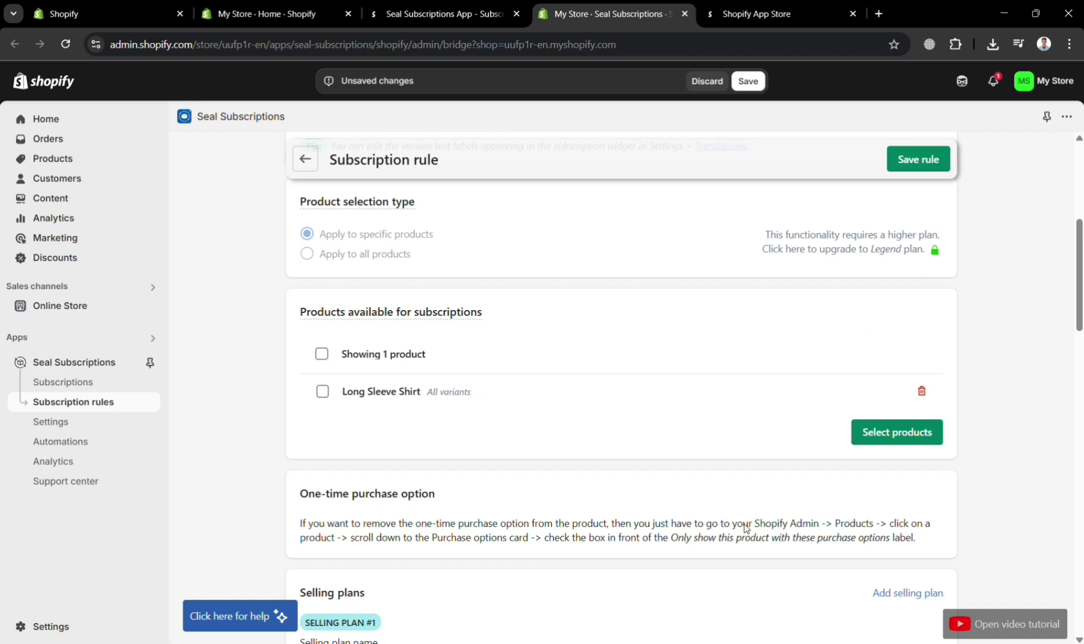
Change the selector label of selling plan #1 to "2 weeks".
scroll(553, 503, "down", 2)
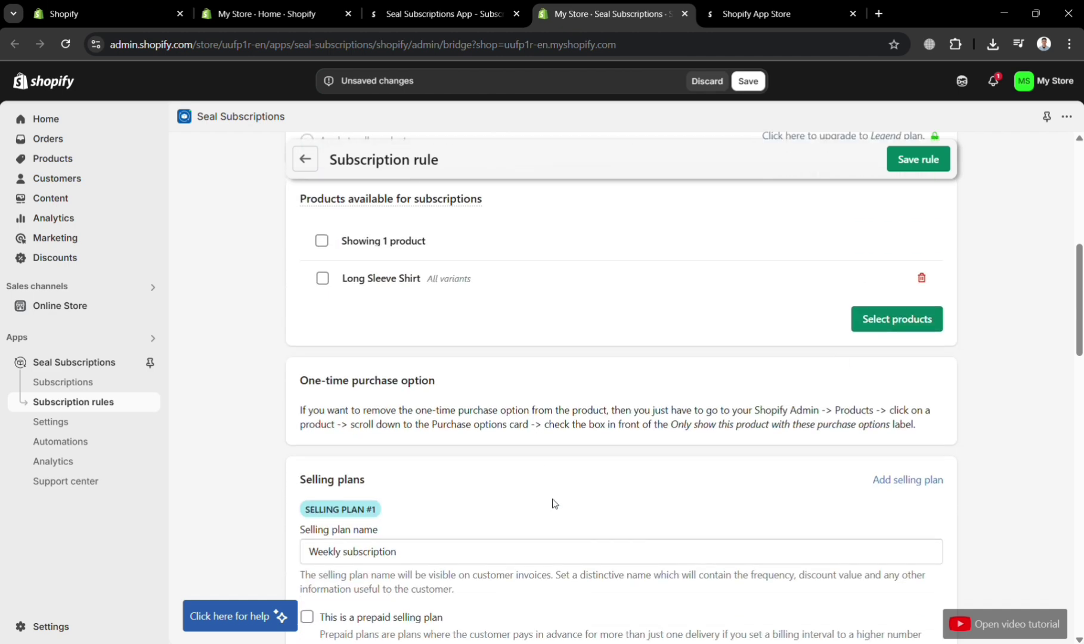
scroll(552, 504, "down", 1)
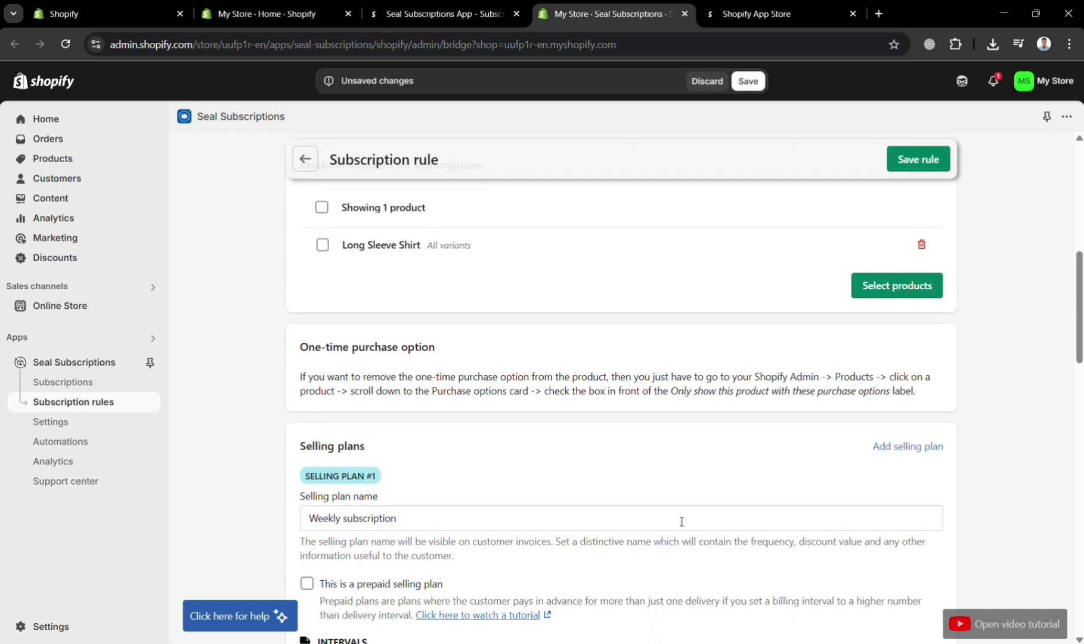
scroll(680, 525, "down", 3)
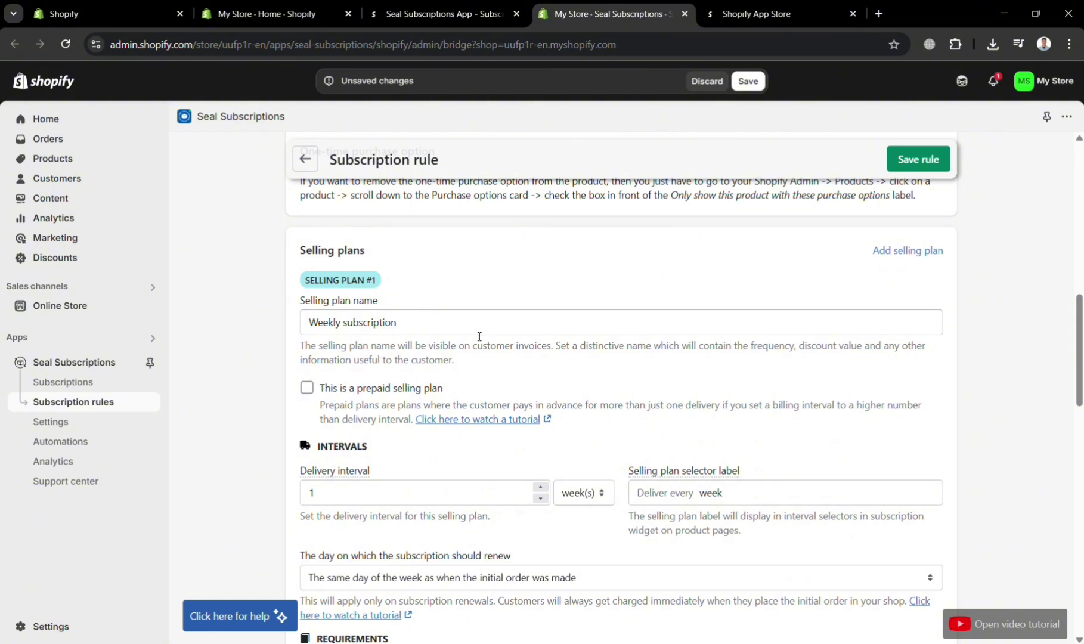
left_click(711, 497)
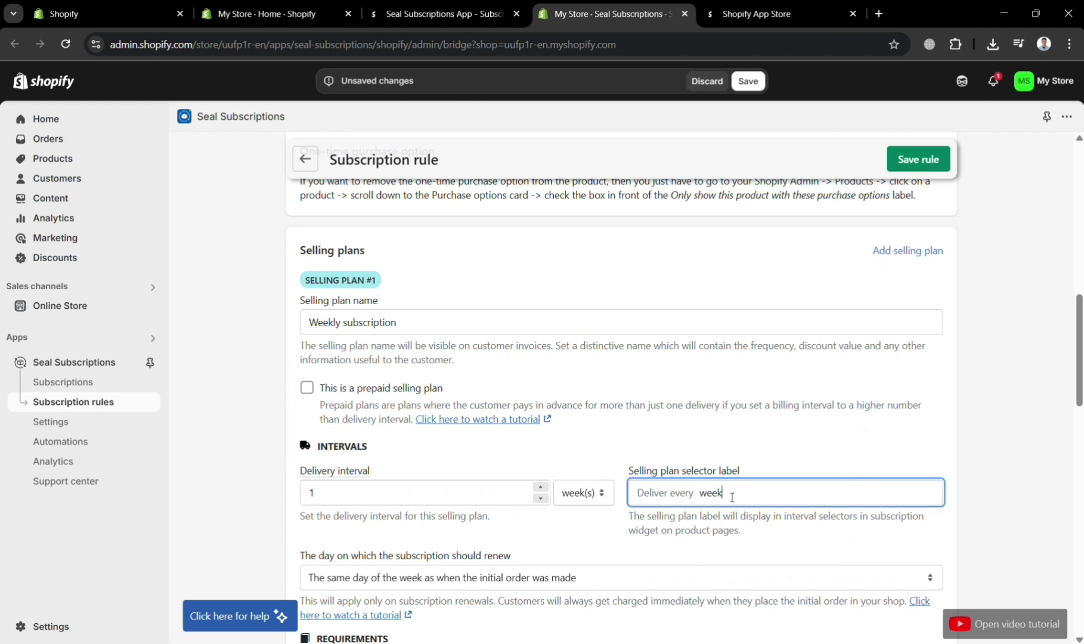
key("BackSpace")
key("BackSpace")
key("BackSpace")
key("BackSpace")
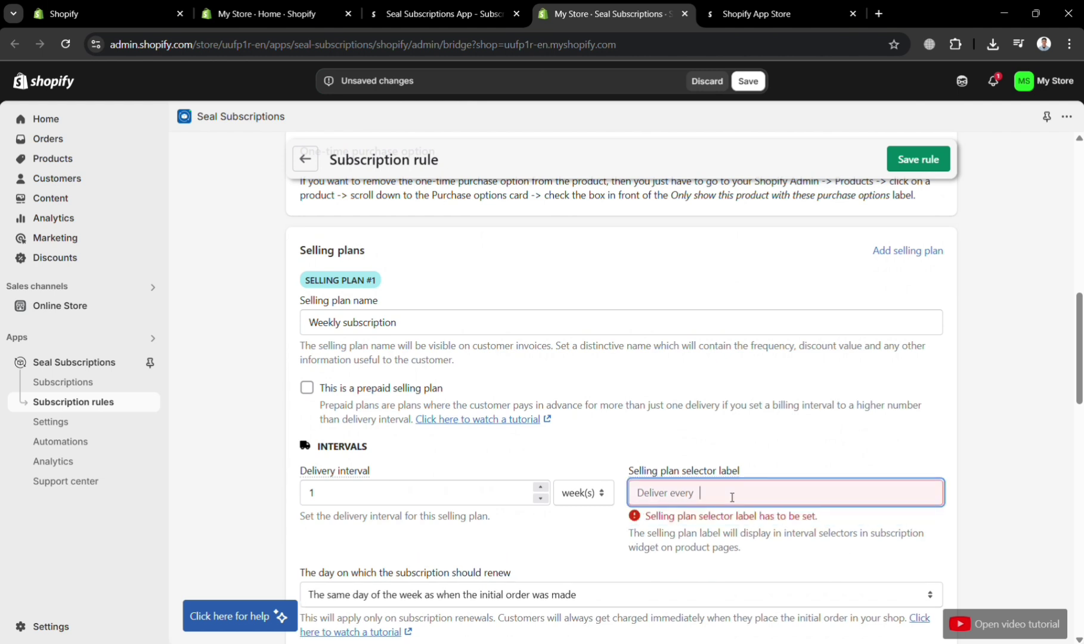
type("2")
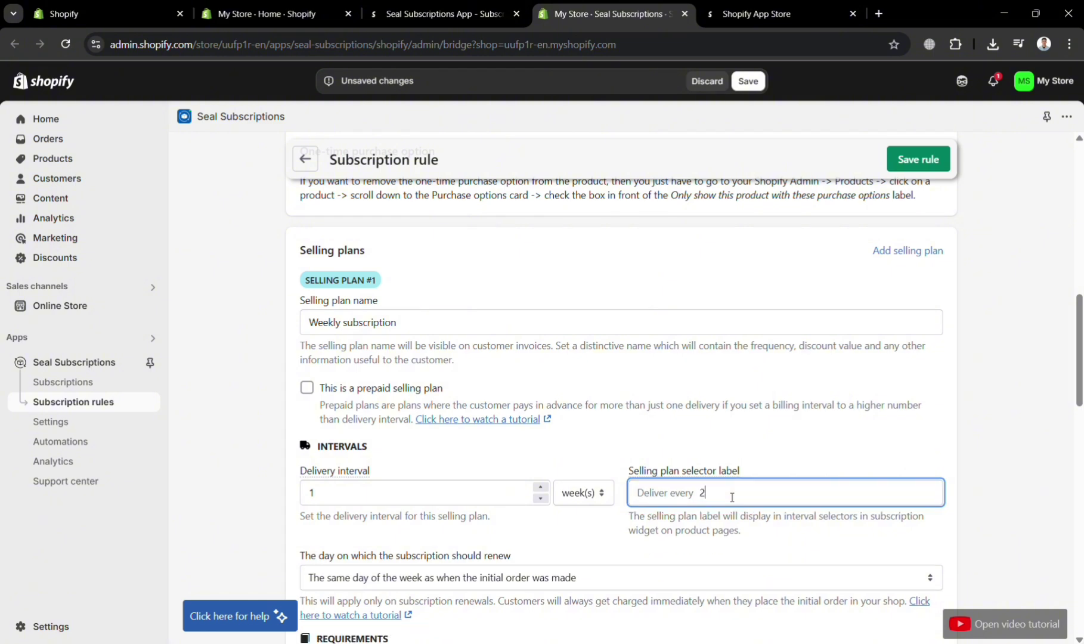
type(" weeks")
Set the delivery interval of selling plan #1 to 2 weeks and leave it as a non-prepaid plan.
left_click(349, 495)
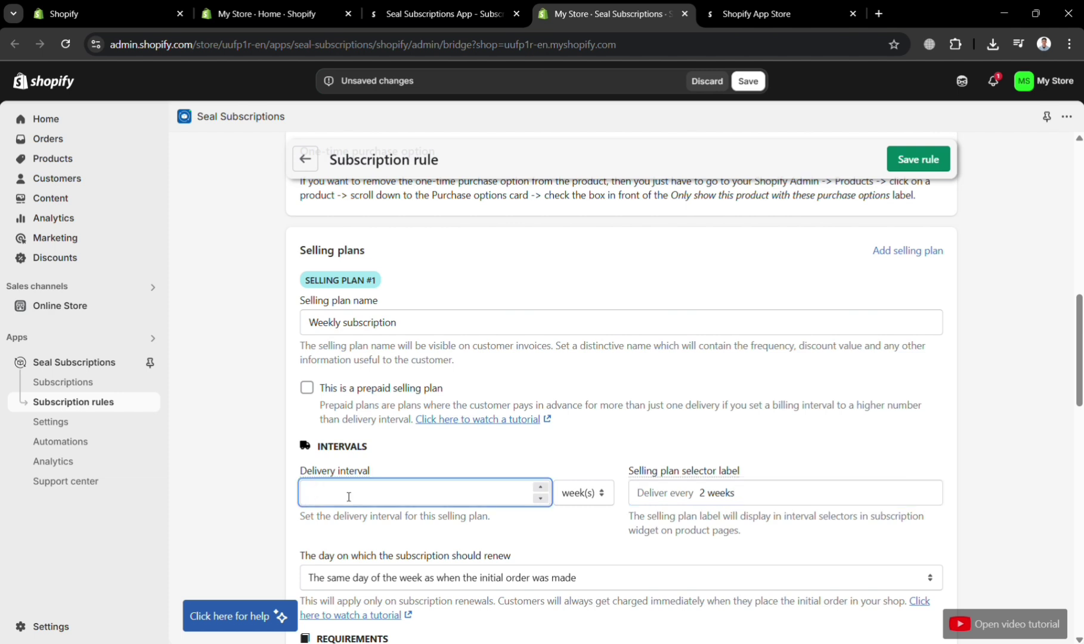
type("2")
left_click(595, 545)
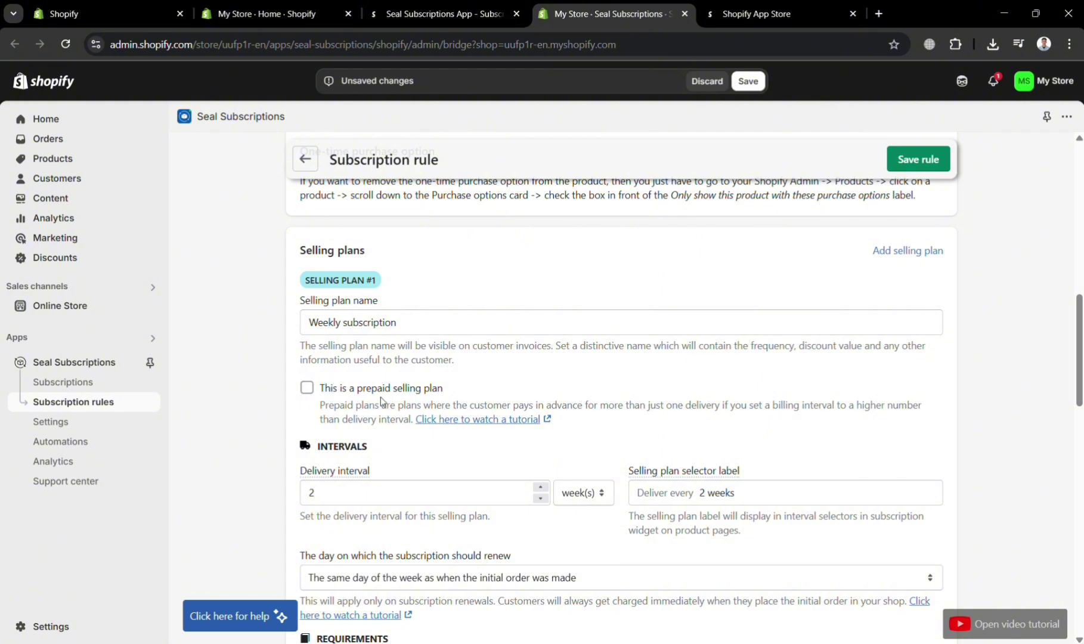
left_click(308, 388)
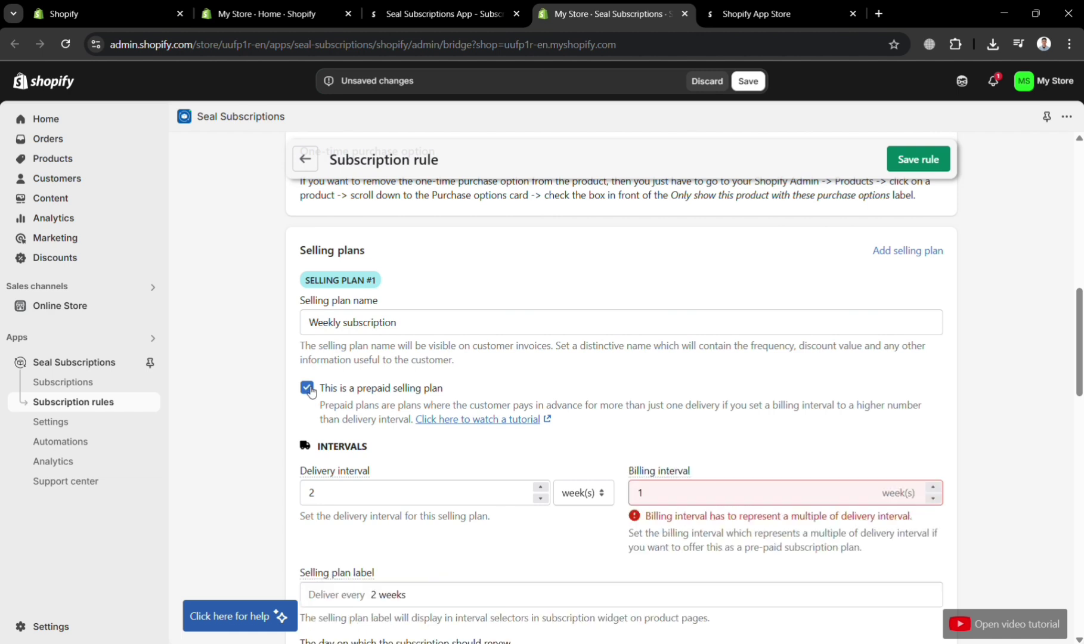
left_click(307, 388)
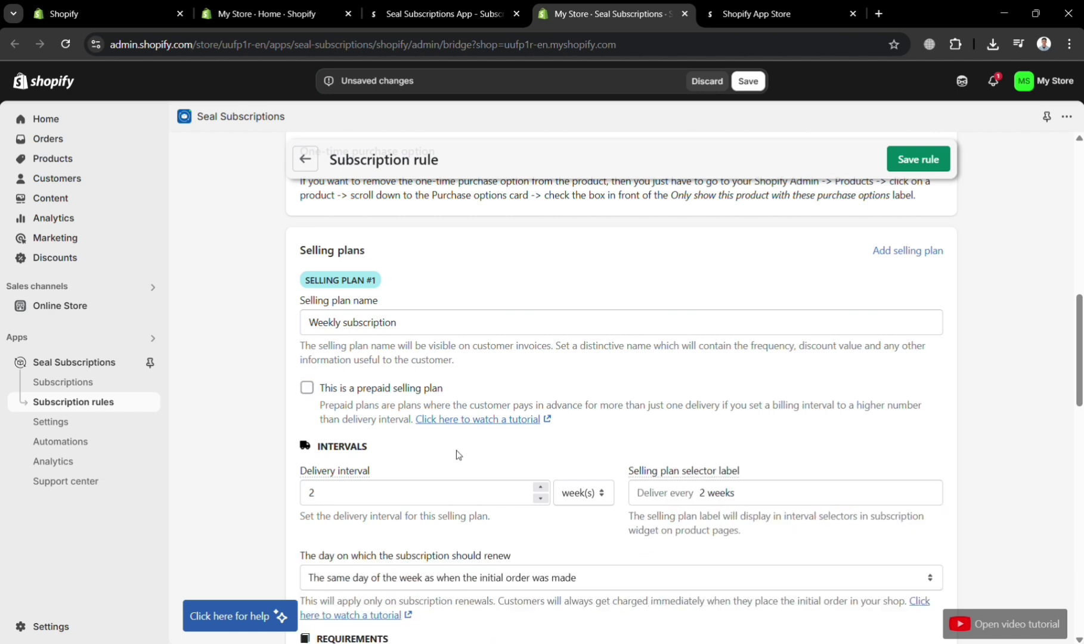
Review the renewal day, payment requirement and discount settings of selling plan #1.
scroll(516, 542, "down", 4)
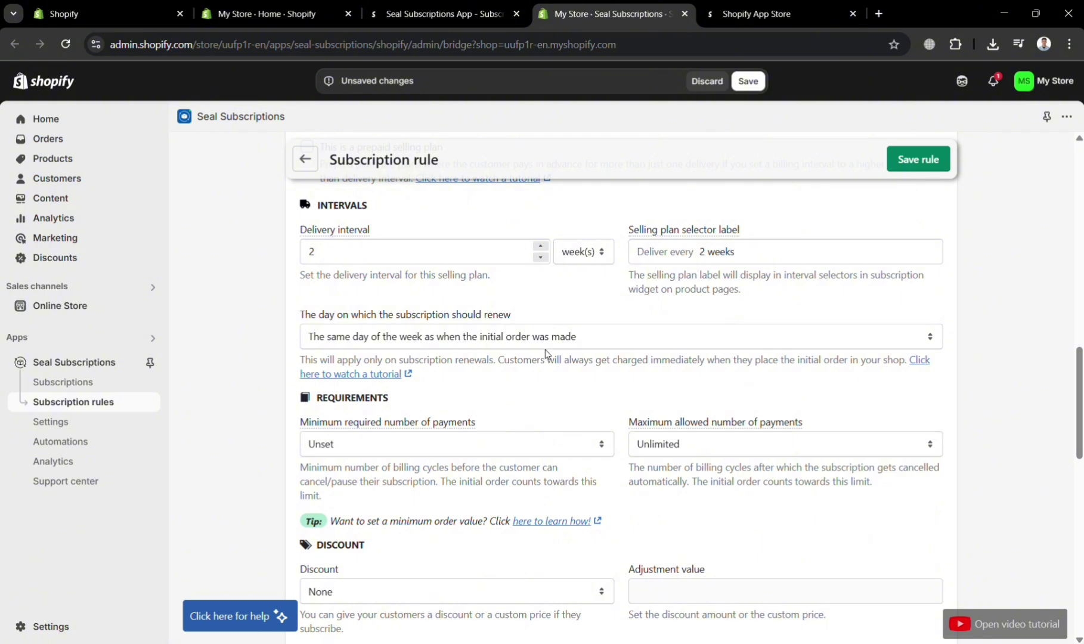
left_click(576, 343)
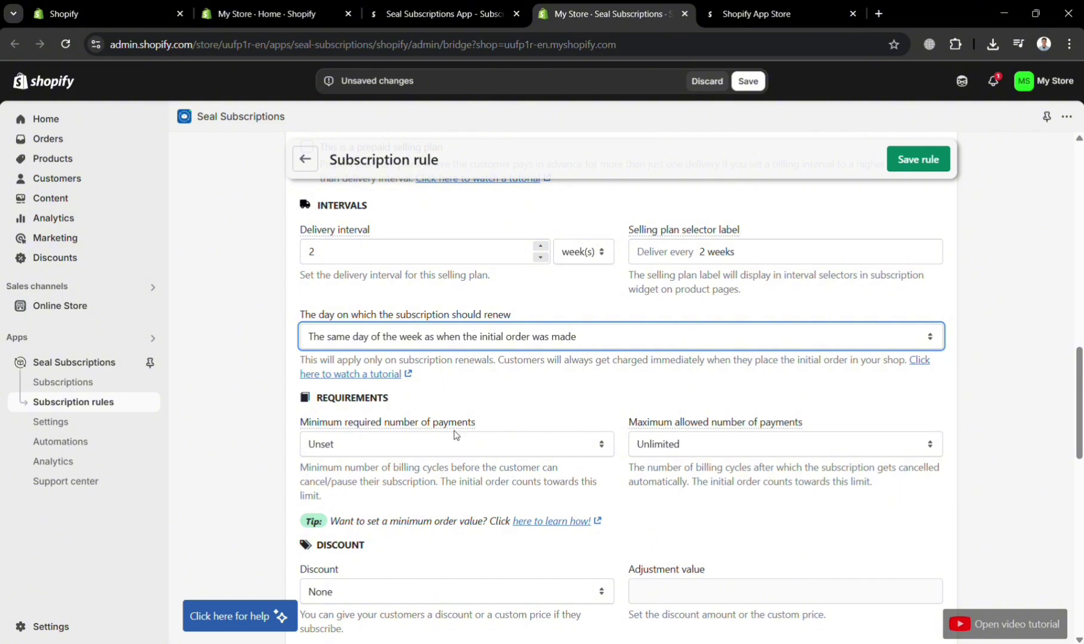
scroll(457, 438, "down", 3)
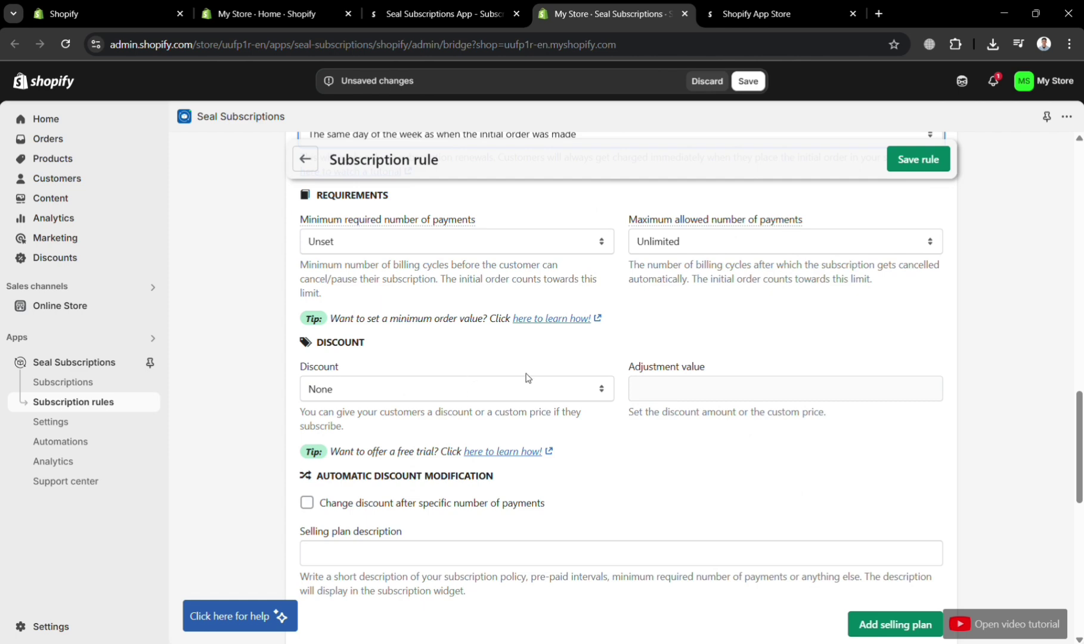
Save the subscription rule for the Long Sleeve Shirt, leaving subscription widgets enabled in the online shop.
scroll(470, 466, "down", 4)
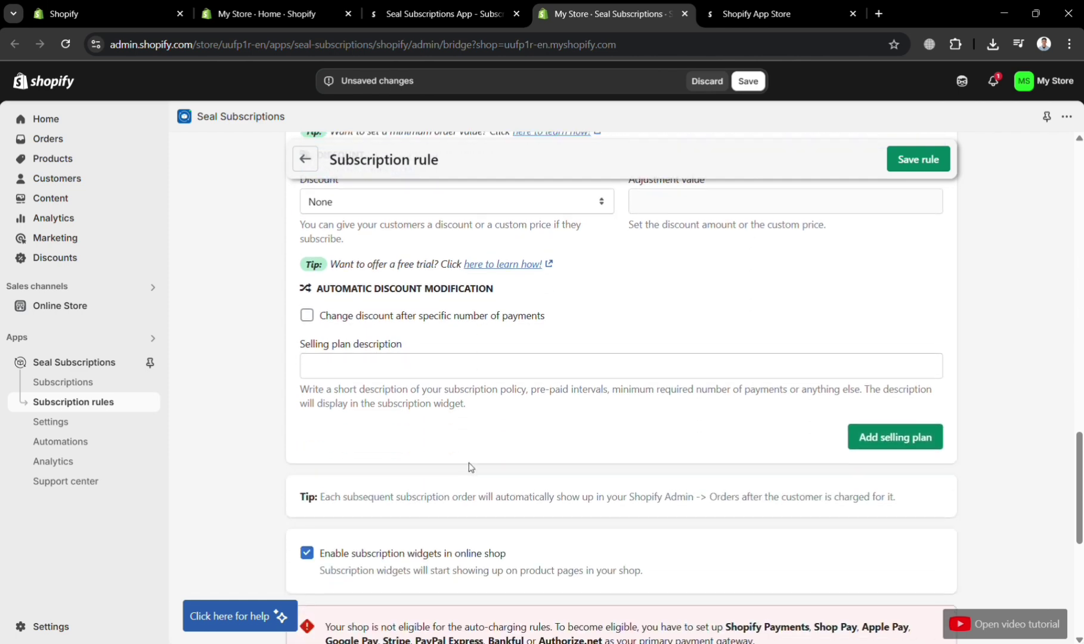
scroll(520, 457, "down", 5)
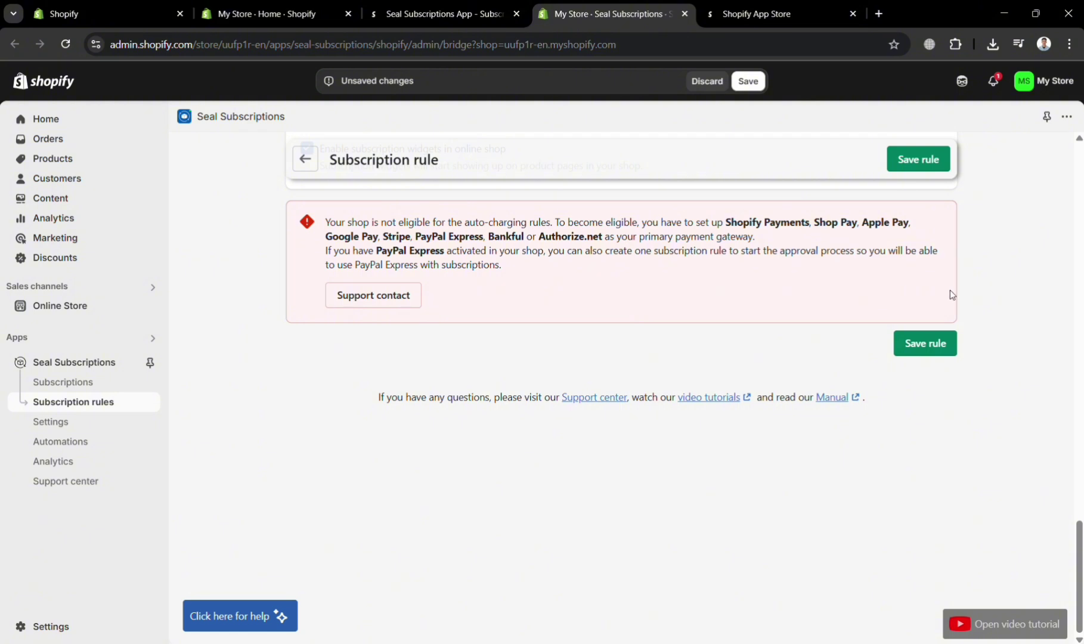
left_click(924, 344)
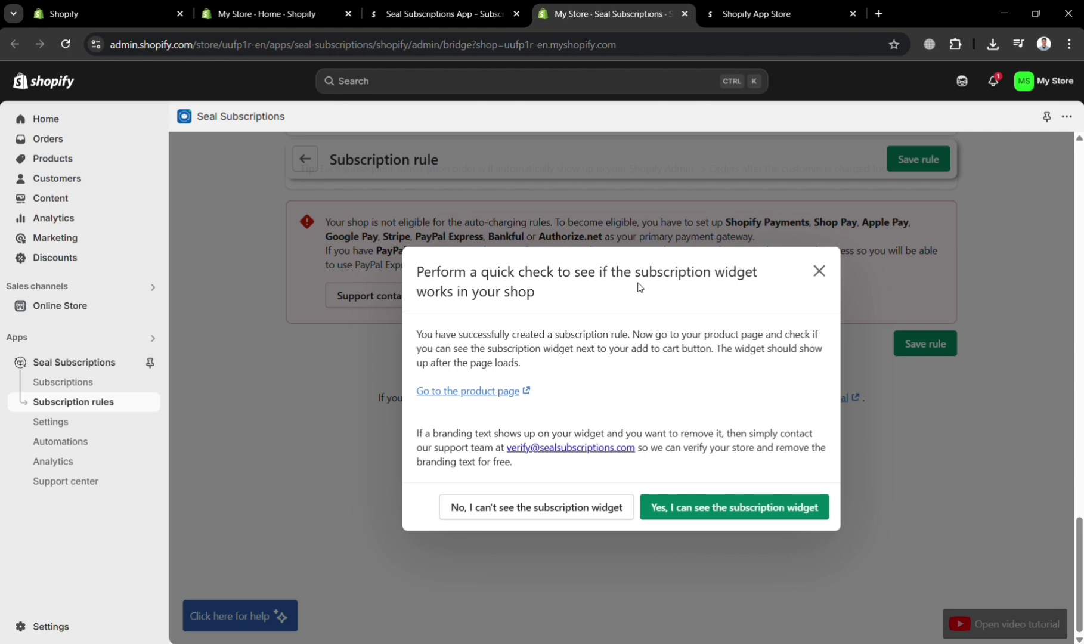
Open the online store's Long Sleeve Shirt page and check its purchase options for the subscription widget.
left_click(516, 396)
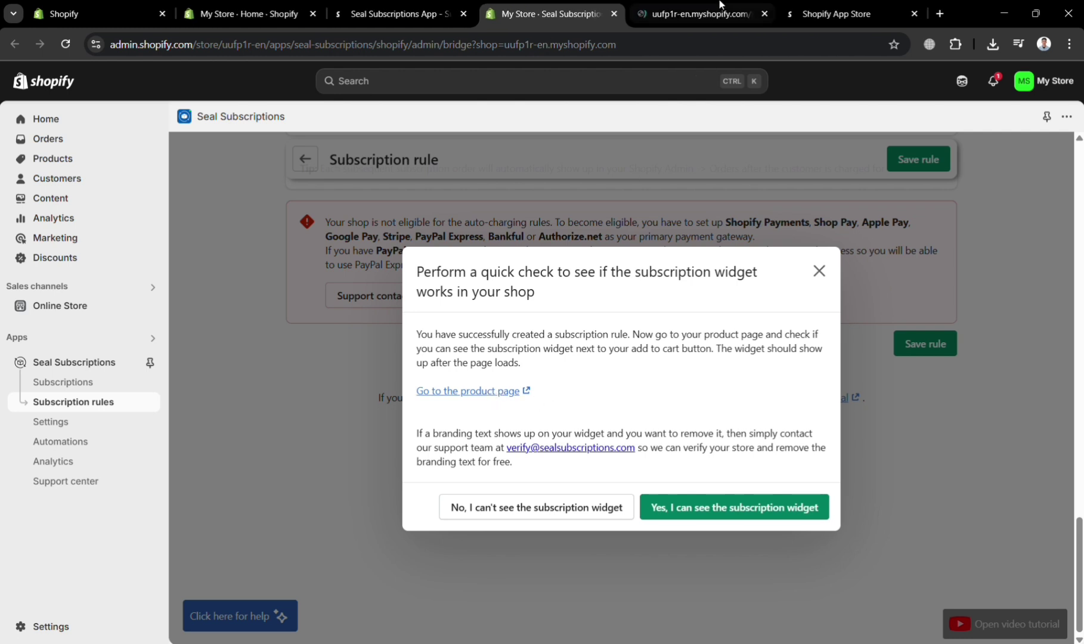
left_click(720, 5)
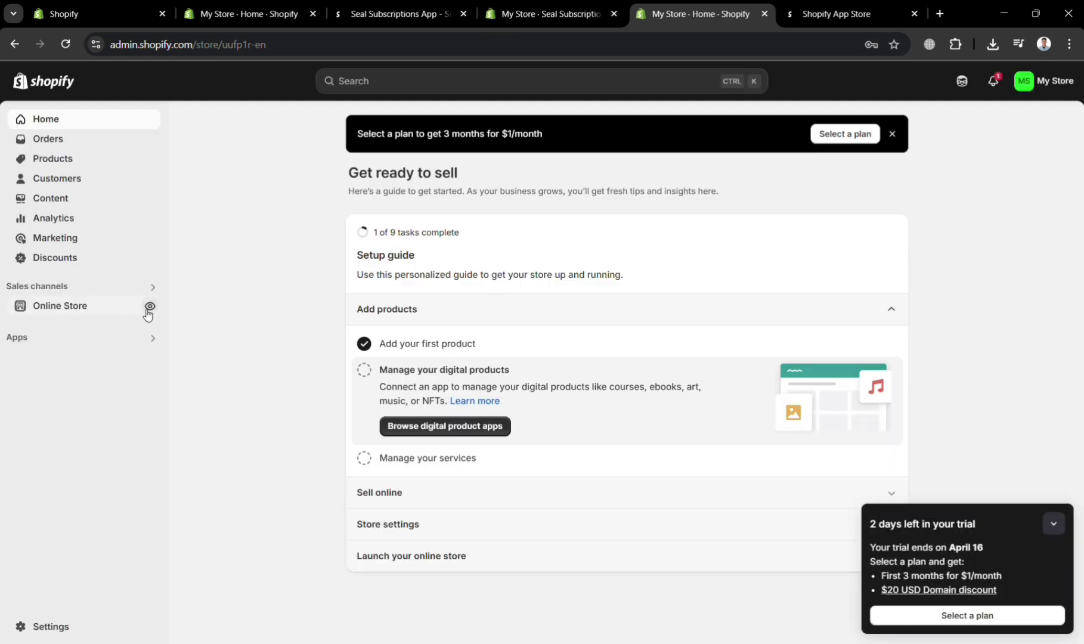
left_click(146, 308)
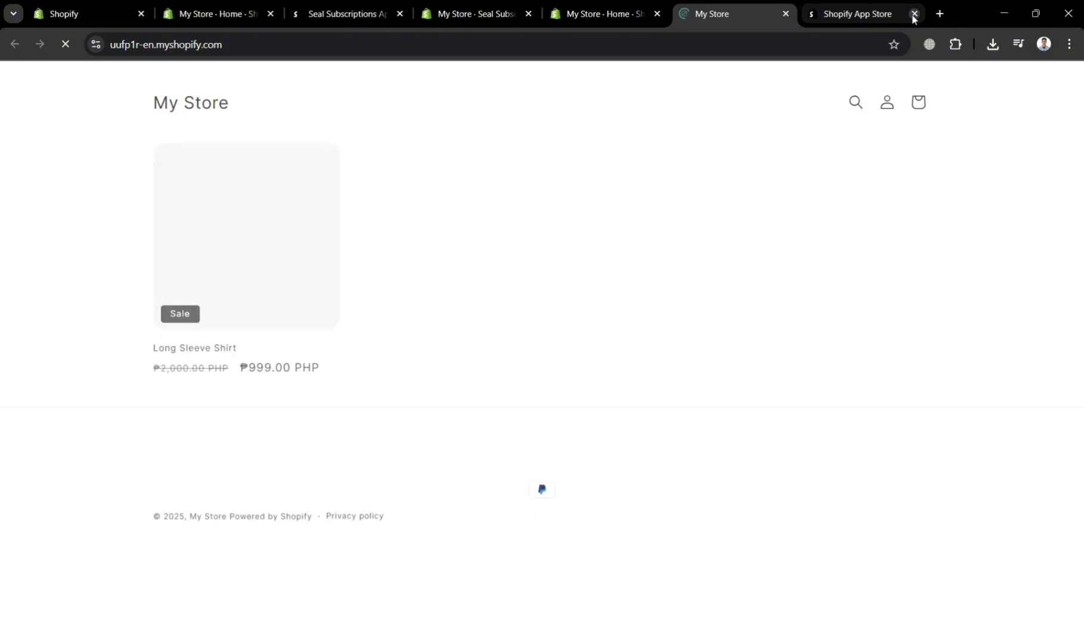
left_click(913, 14)
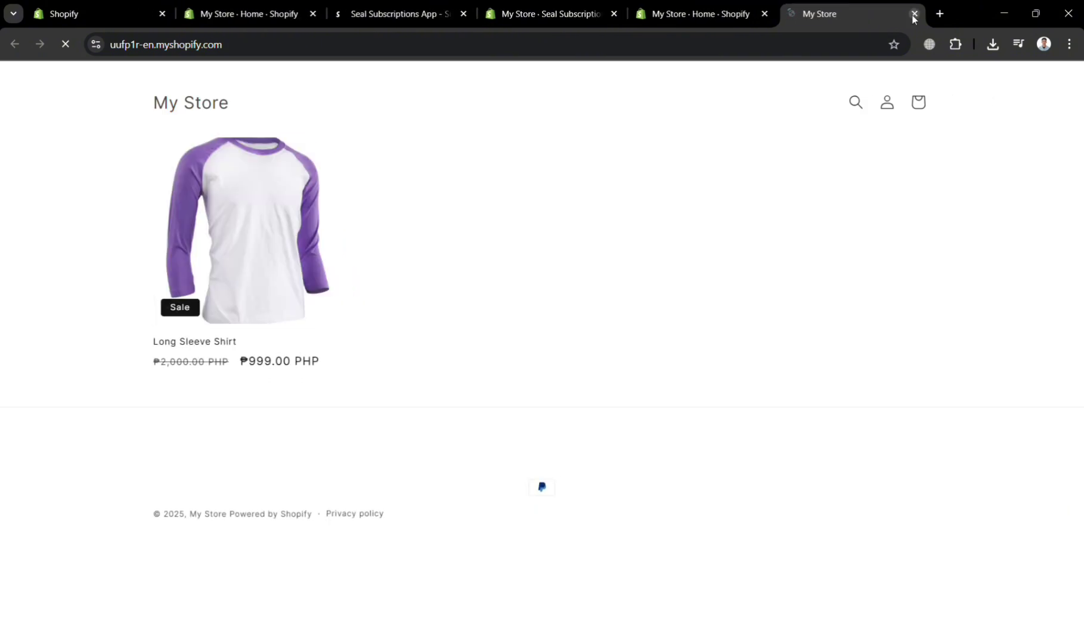
left_click(258, 241)
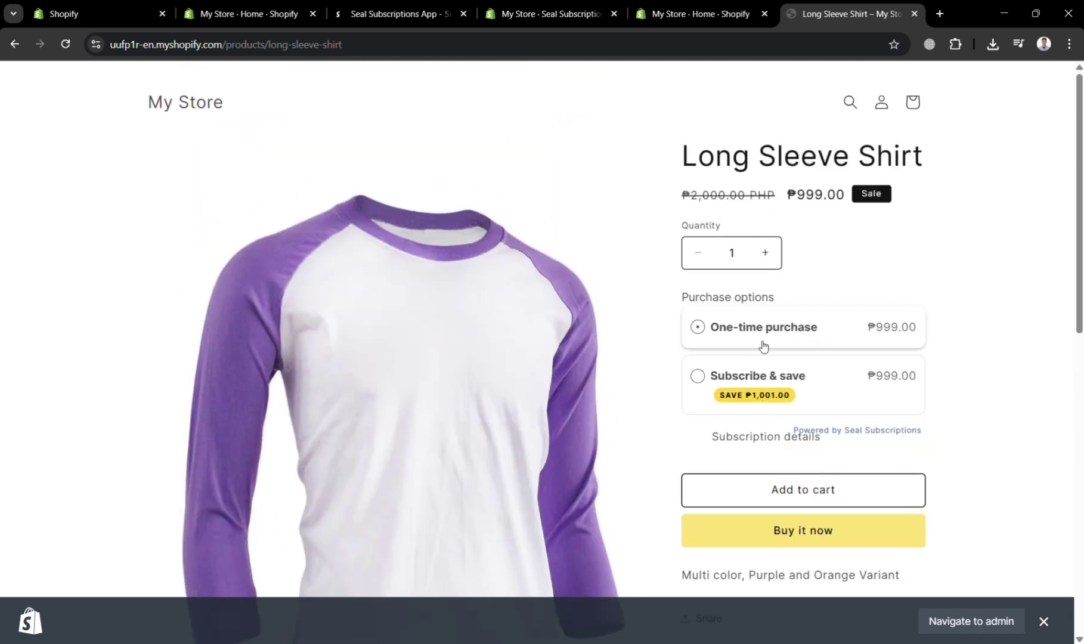
mouse_move(900, 442)
Back in Seal Subscriptions, confirm that the subscription widget is visible, decline the review request and close the help information.
left_click(577, 4)
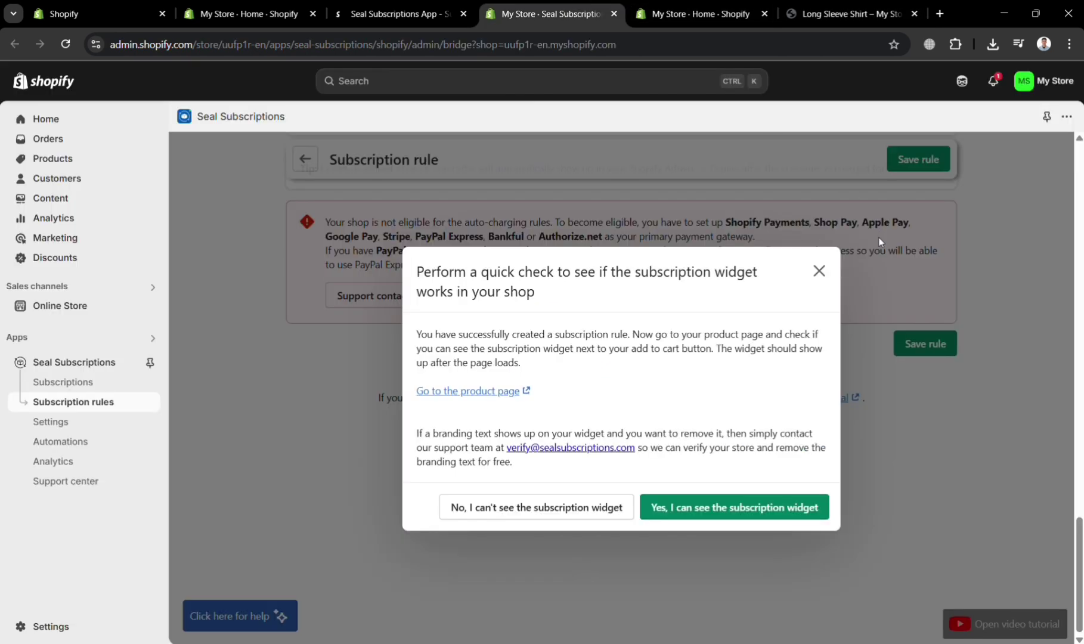
left_click(726, 508)
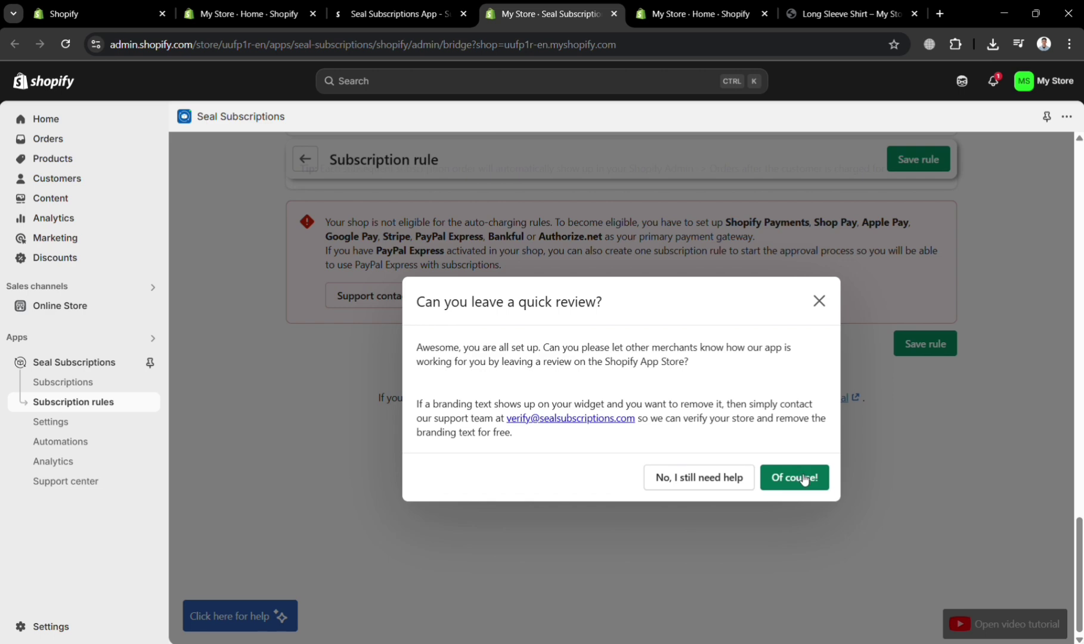
left_click(721, 485)
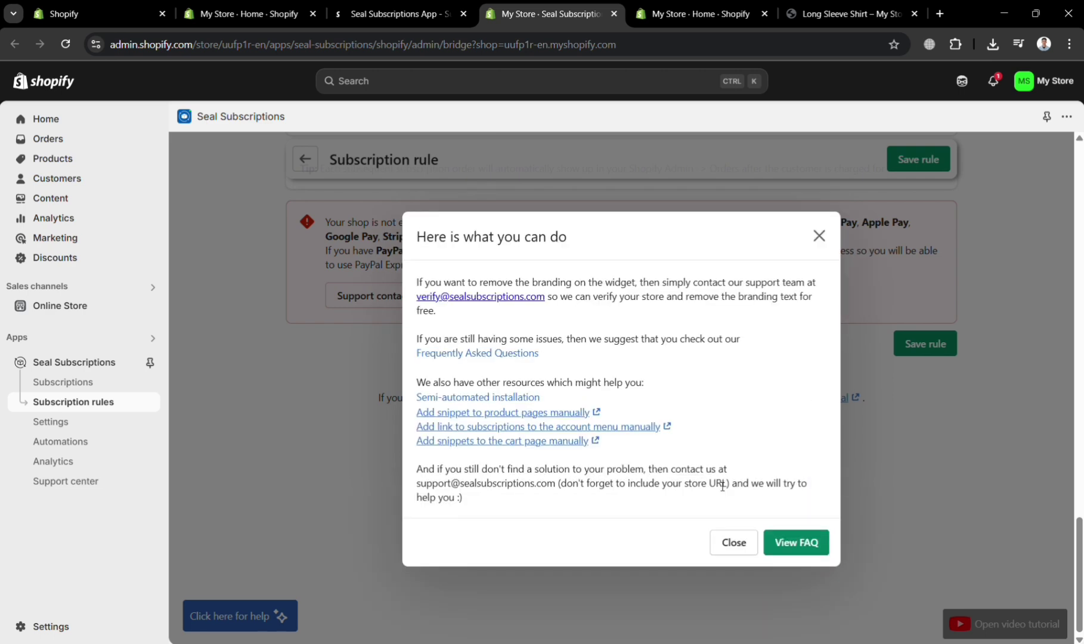
left_click(734, 542)
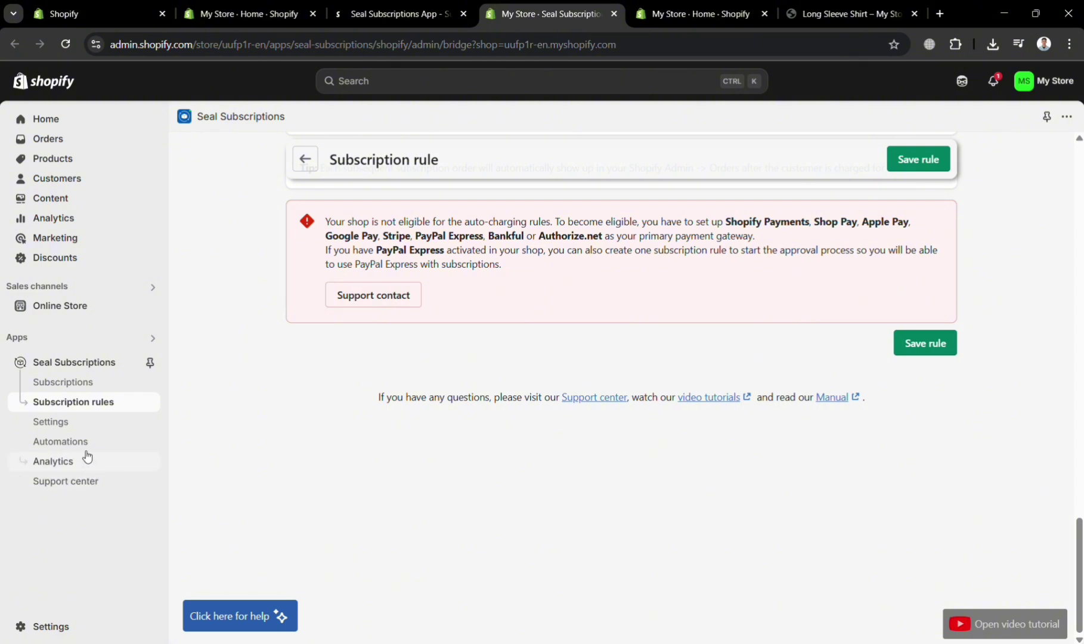
Open the Seal Subscriptions general settings and review the billing options for retries, retry delay, maximum failures and charge time.
left_click(71, 422)
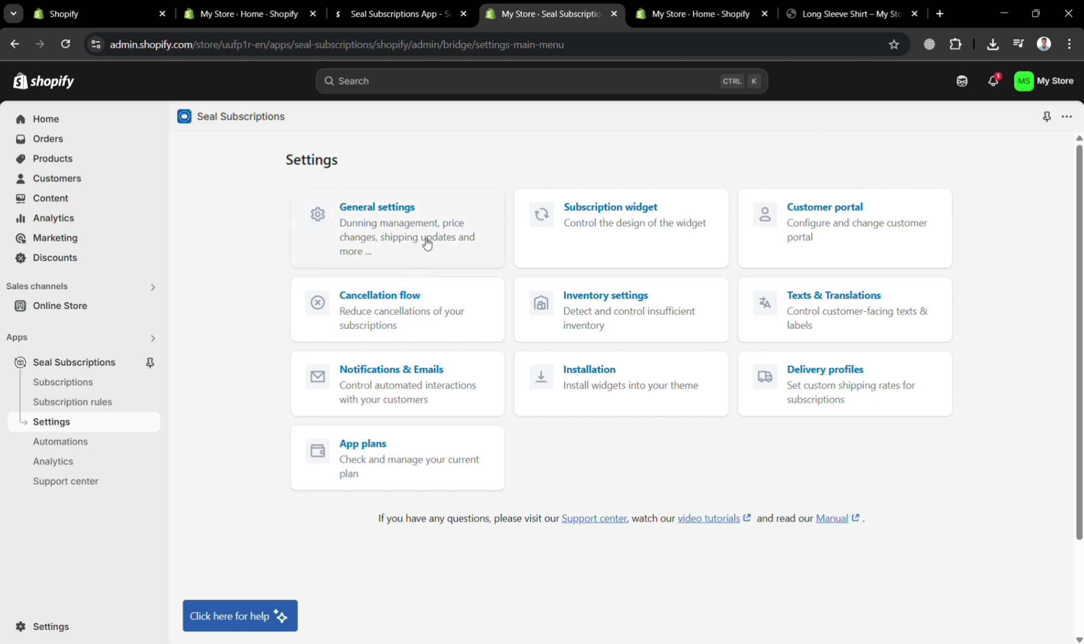
left_click(468, 257)
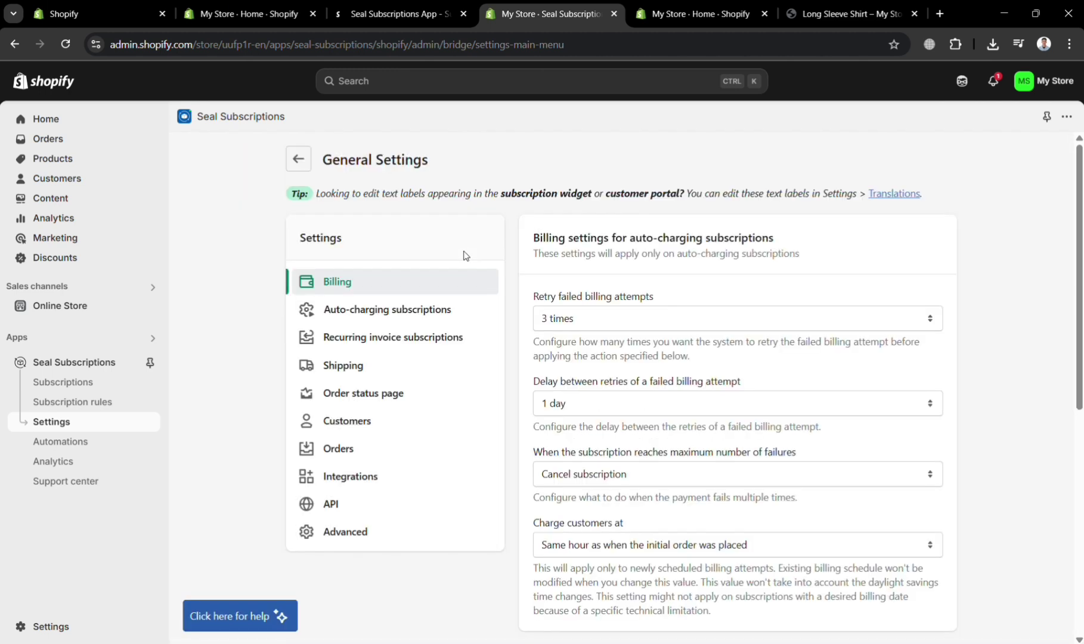
scroll(665, 339, "down", 2)
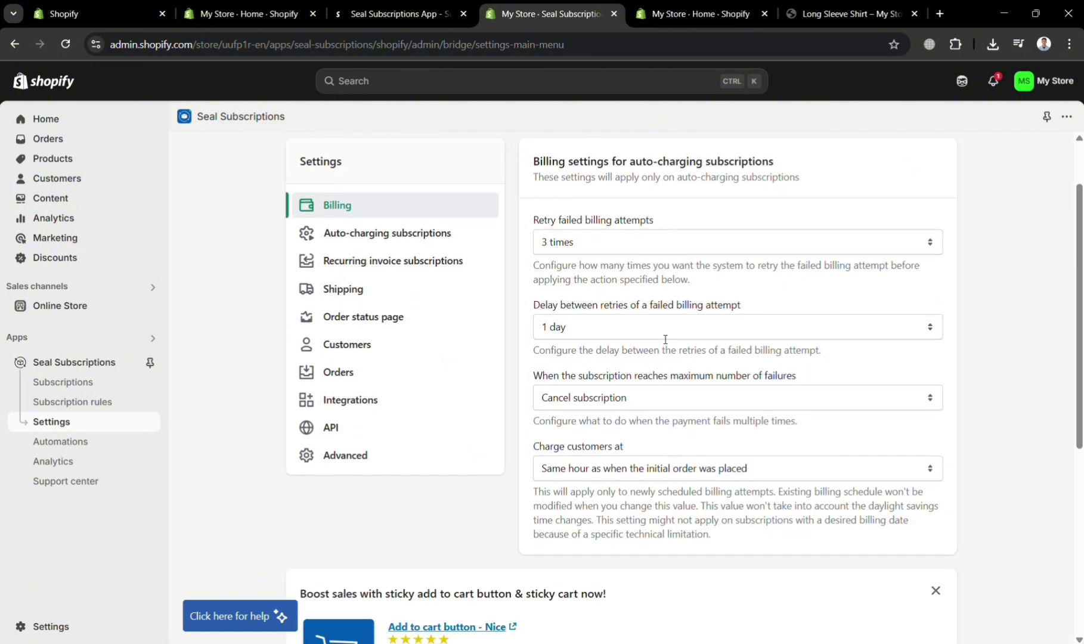
scroll(665, 339, "down", 2)
scroll(664, 340, "up", 2)
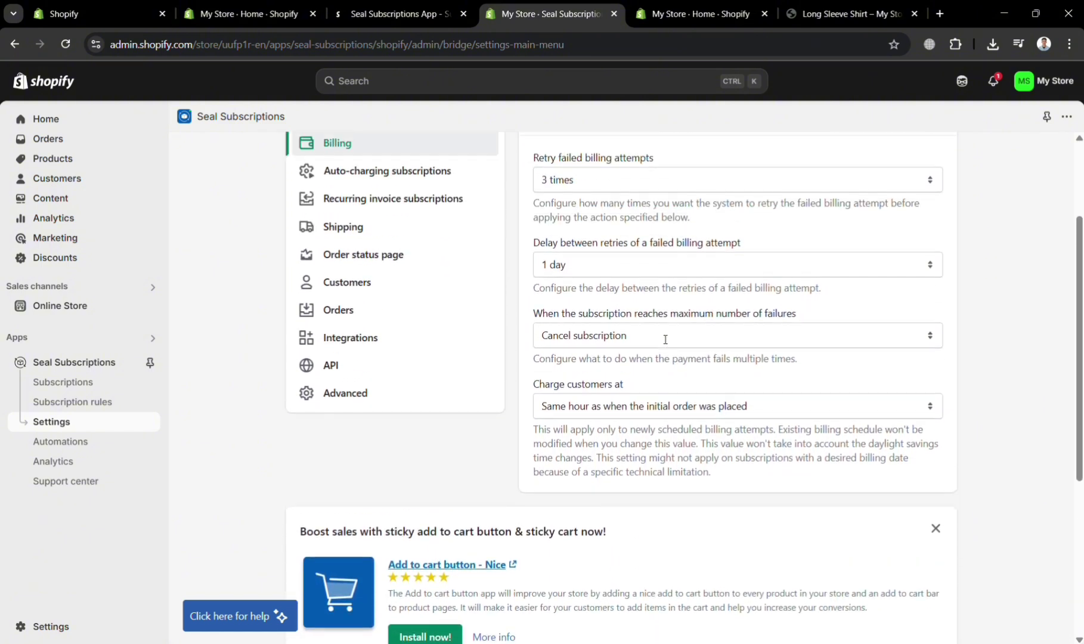
left_click(660, 339)
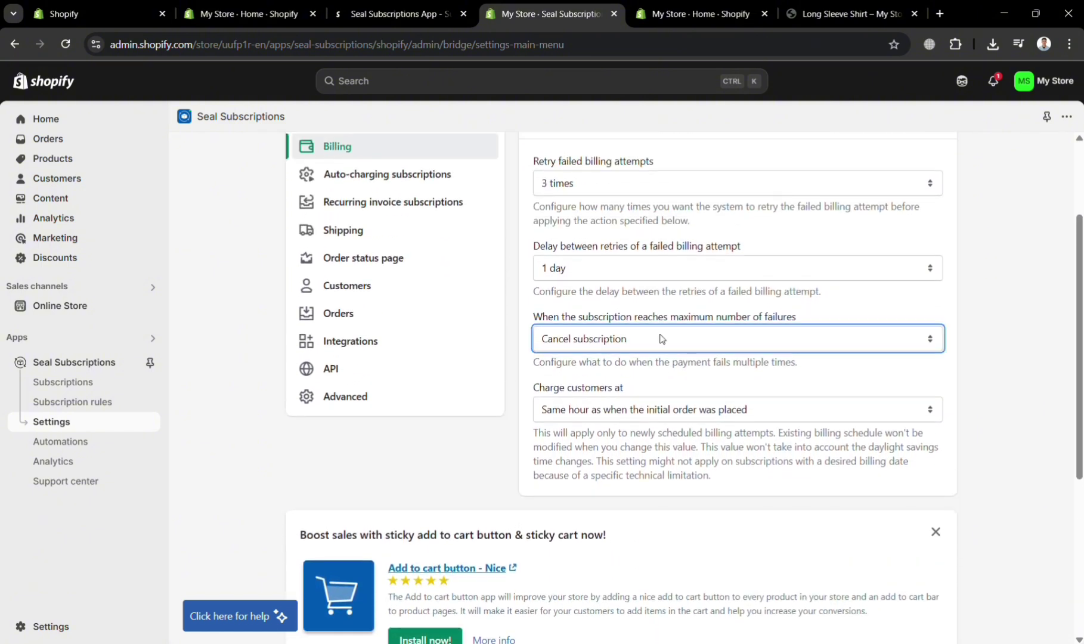
left_click(524, 362)
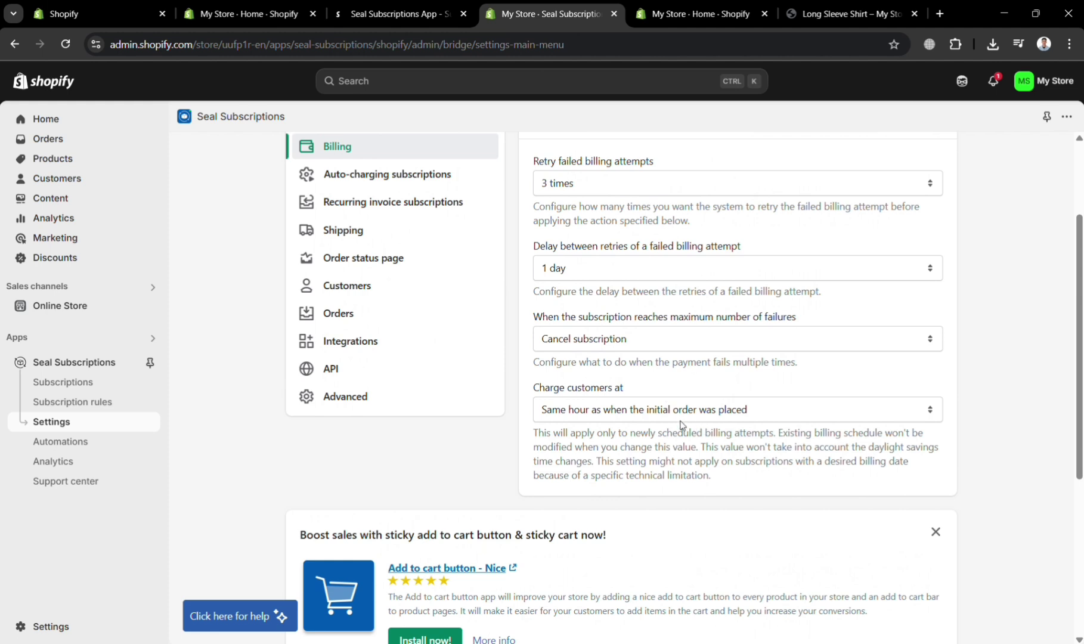
left_click(714, 411)
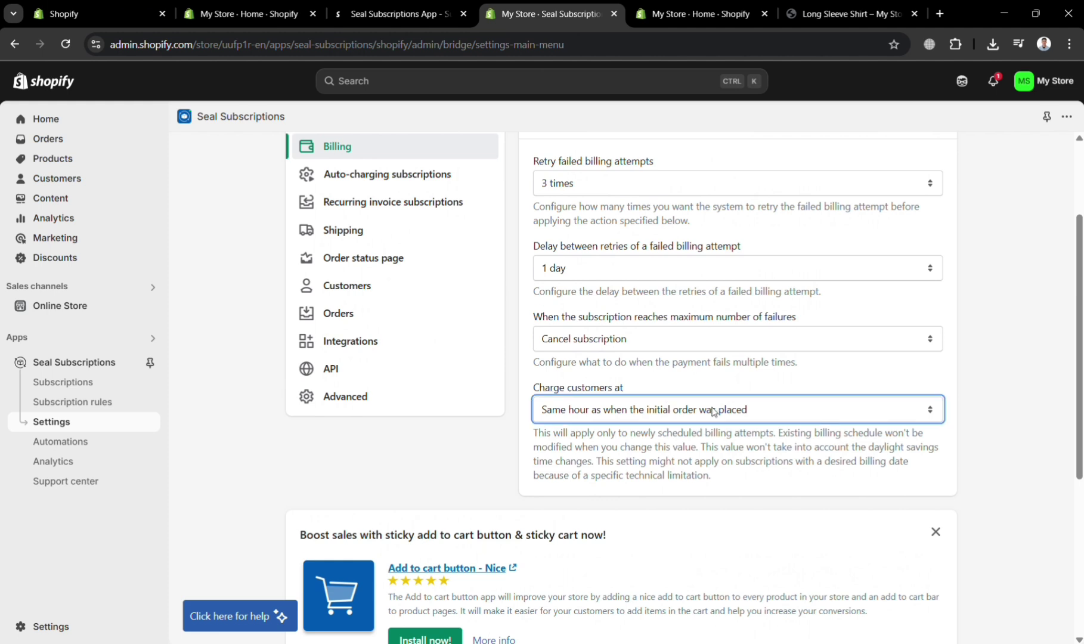
scroll(713, 411, "up", 1)
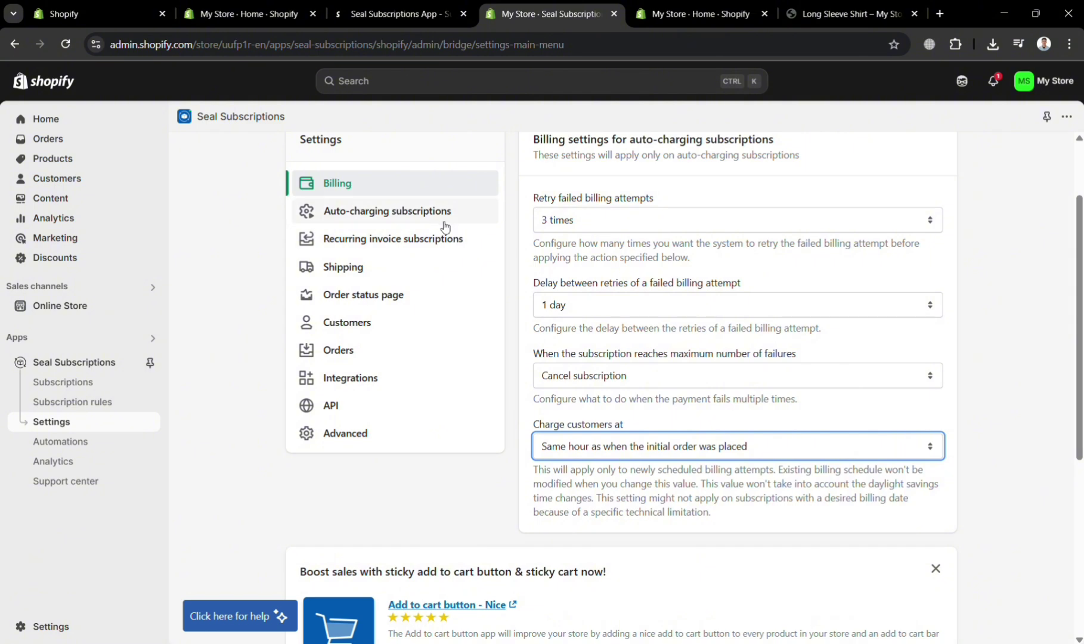
Review the auto-charging subscriptions settings for price changes, product title and SKU changes, and order tags.
left_click(444, 225)
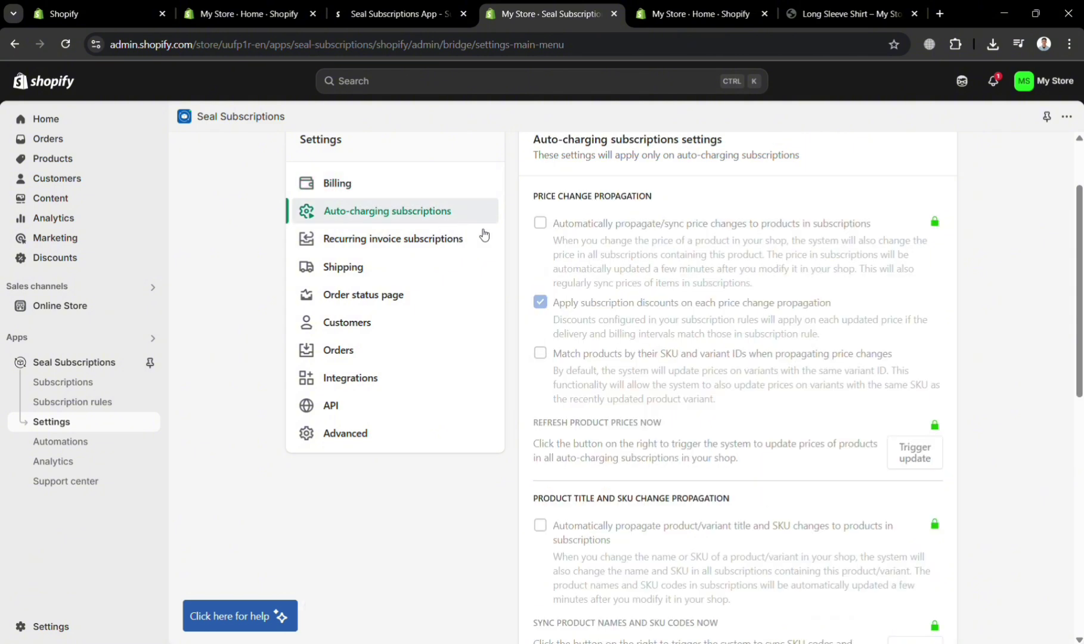
scroll(693, 384, "down", 3)
scroll(693, 385, "down", 6)
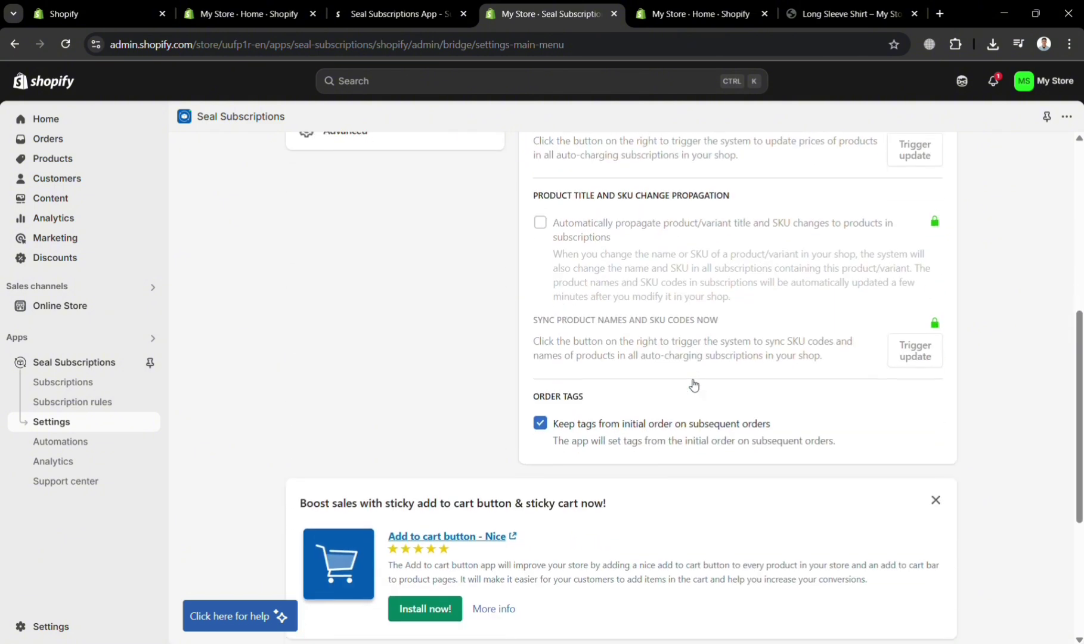
scroll(693, 384, "up", 9)
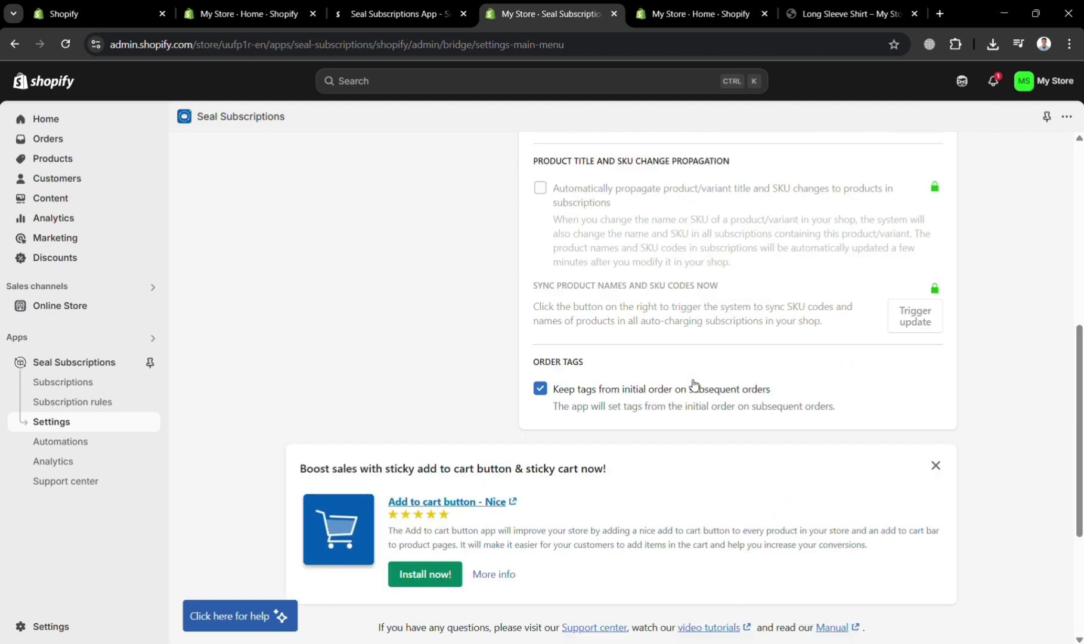
scroll(693, 384, "up", 1)
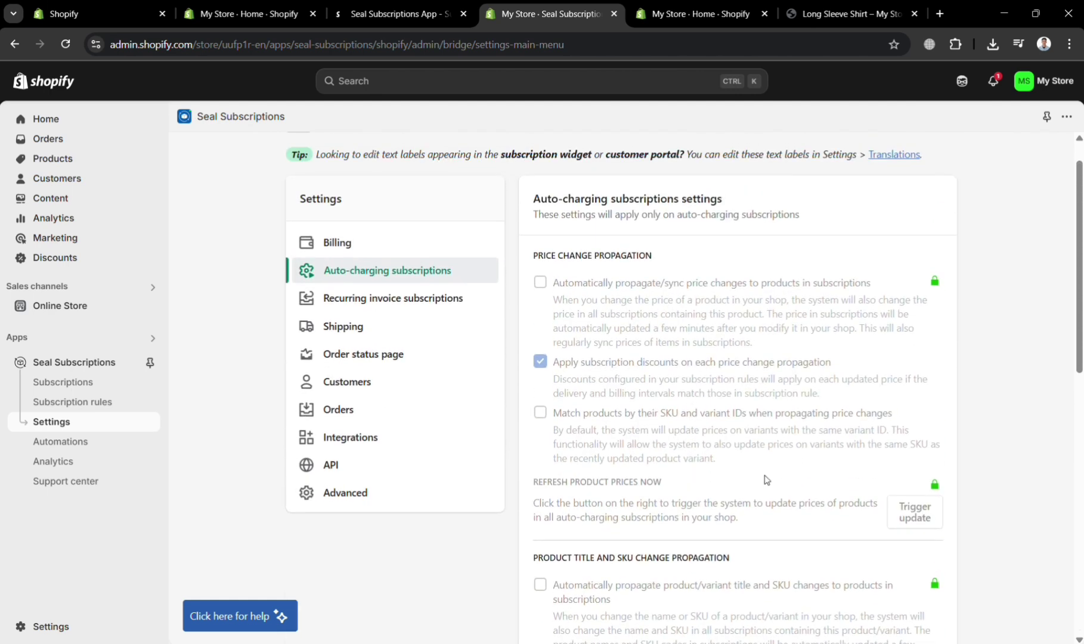
Review the recurring invoice subscription settings for product prices, inventory, discounts and invoice emails.
left_click(397, 308)
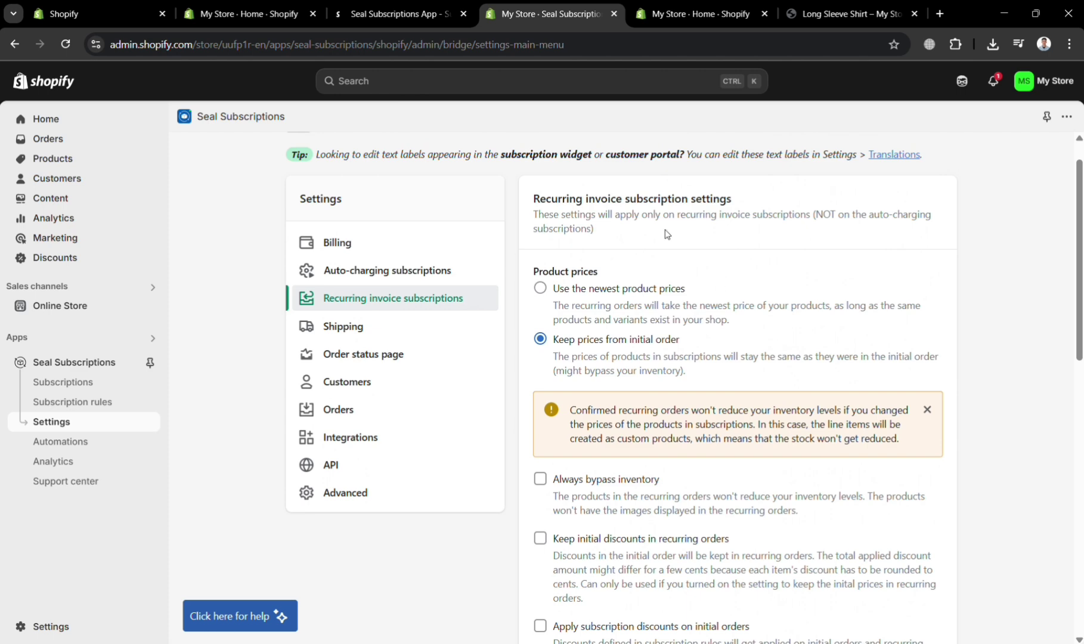
scroll(688, 376, "down", 2)
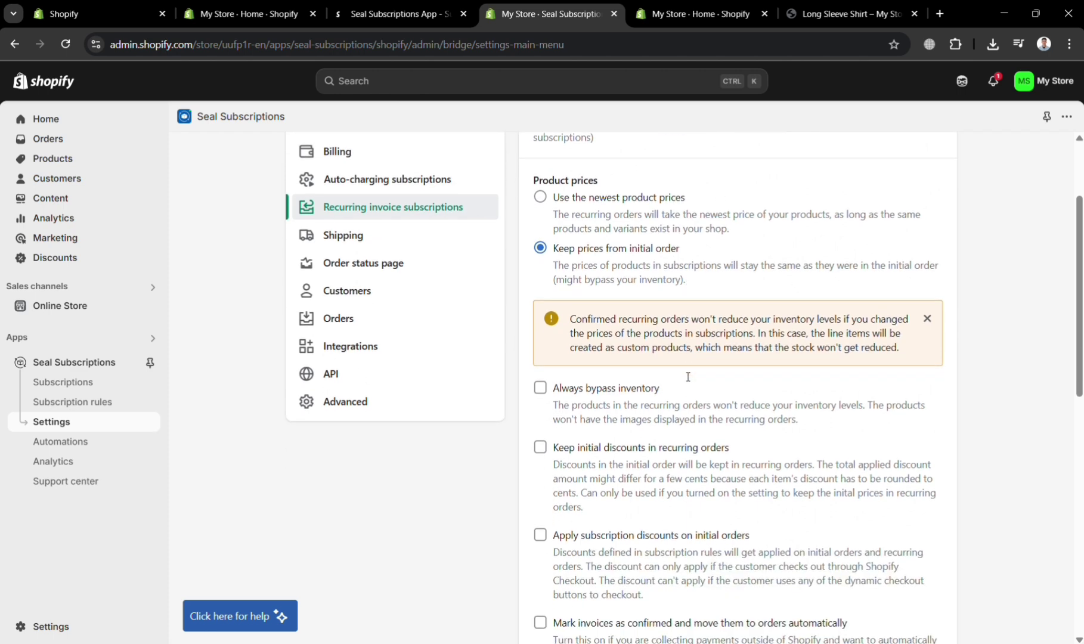
scroll(687, 377, "up", 1)
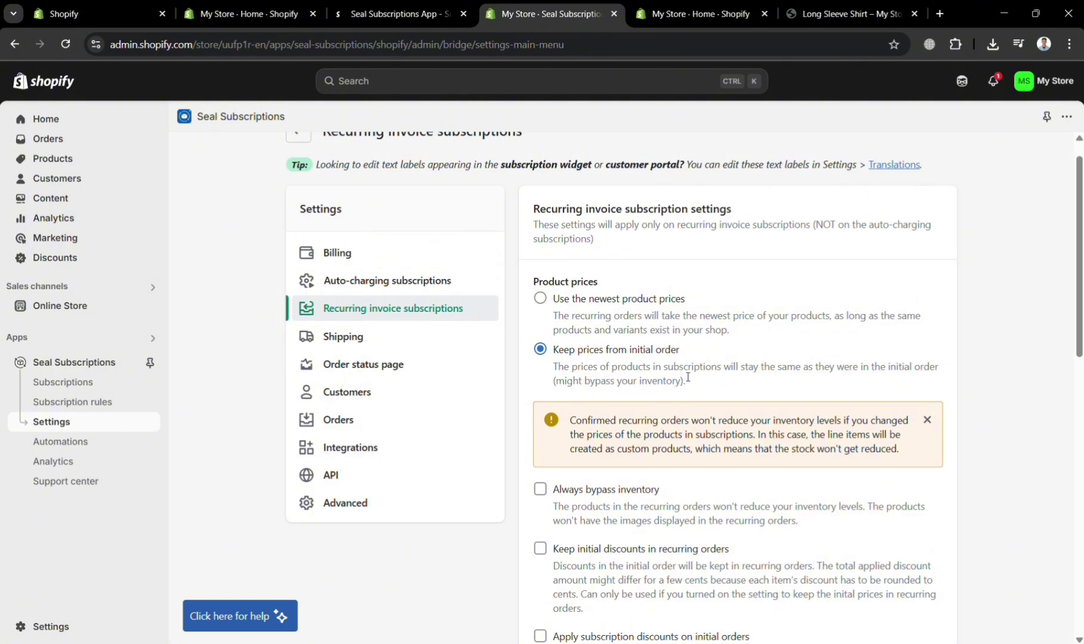
scroll(687, 377, "down", 1)
scroll(688, 377, "down", 1)
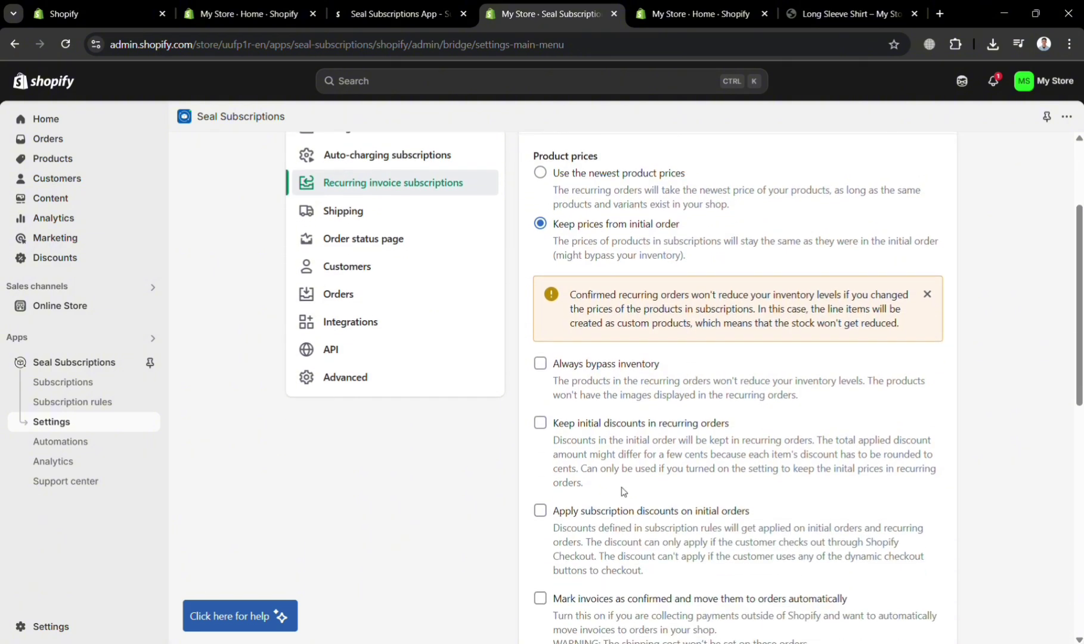
scroll(622, 491, "down", 5)
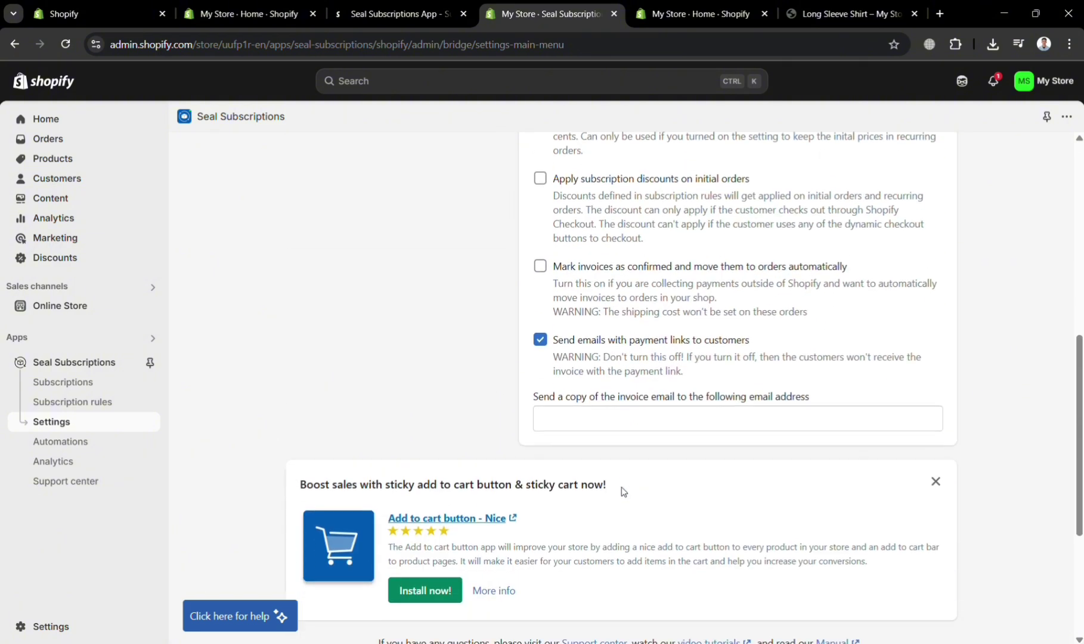
scroll(622, 491, "up", 6)
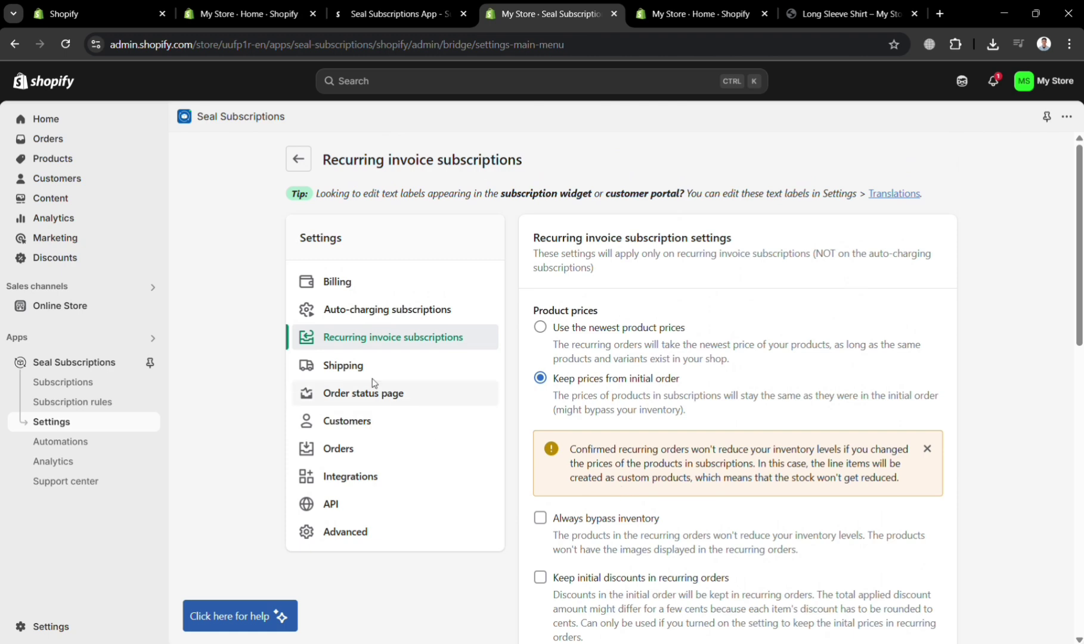
Review the shipping settings for delivery cost updates, shipping cost recalculation and the renewal shipping method name.
left_click(372, 376)
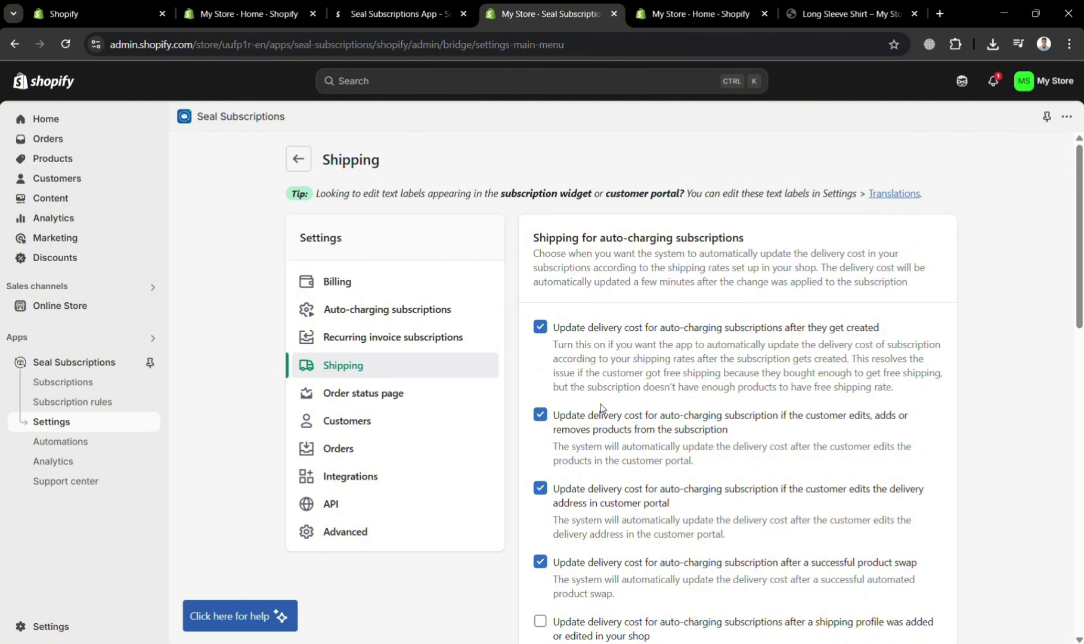
scroll(626, 385, "down", 8)
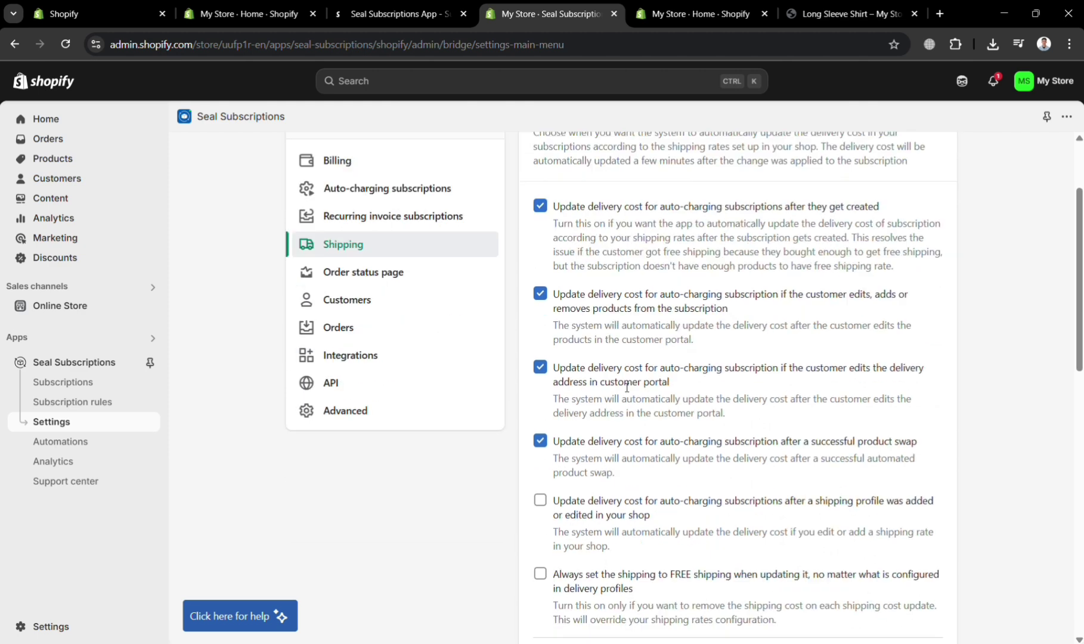
scroll(627, 388, "down", 4)
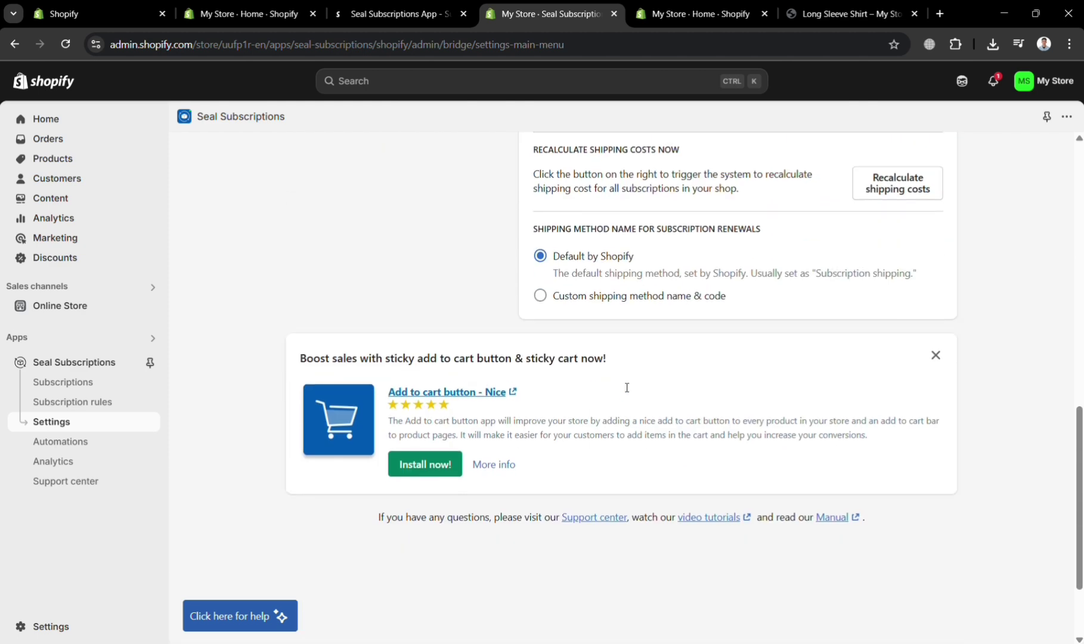
scroll(626, 388, "up", 2)
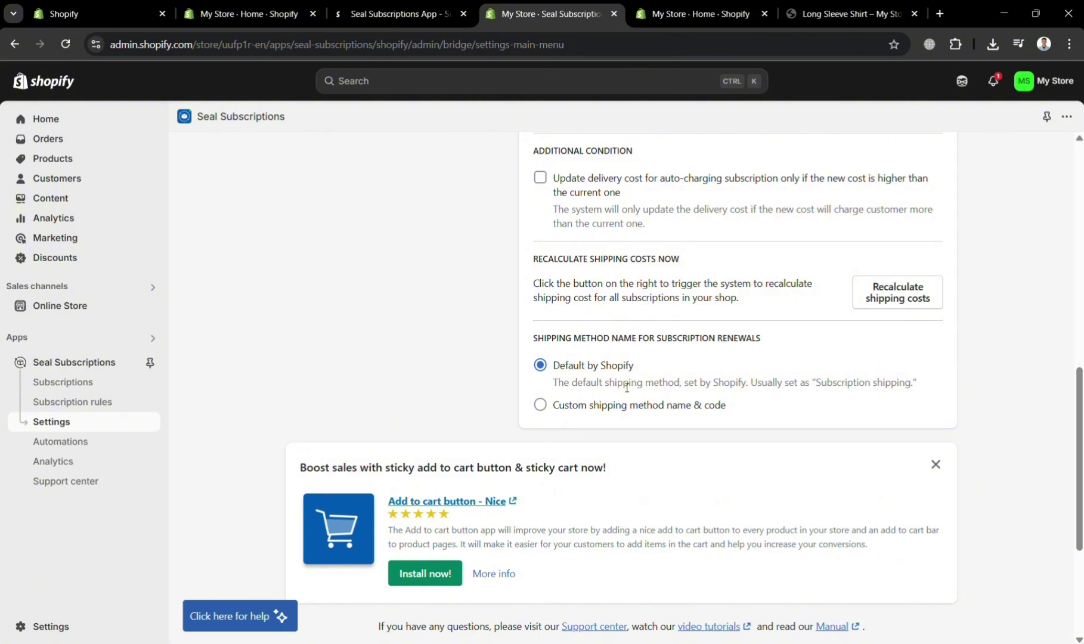
scroll(626, 388, "up", 4)
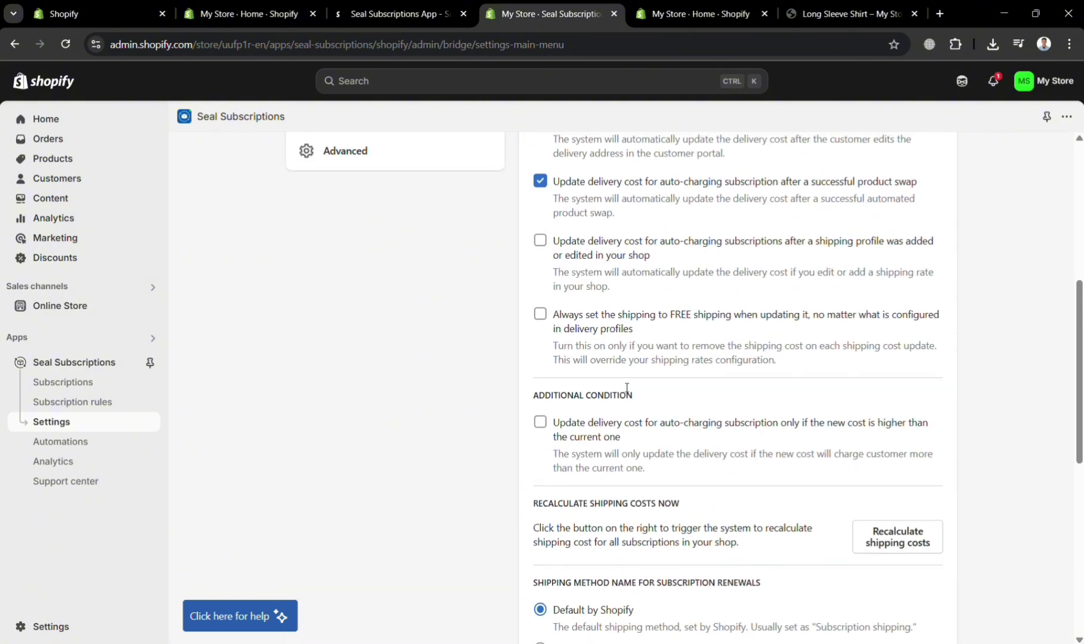
Review the general settings for the order status page, customer tags, order tags and app integrations.
scroll(627, 388, "up", 6)
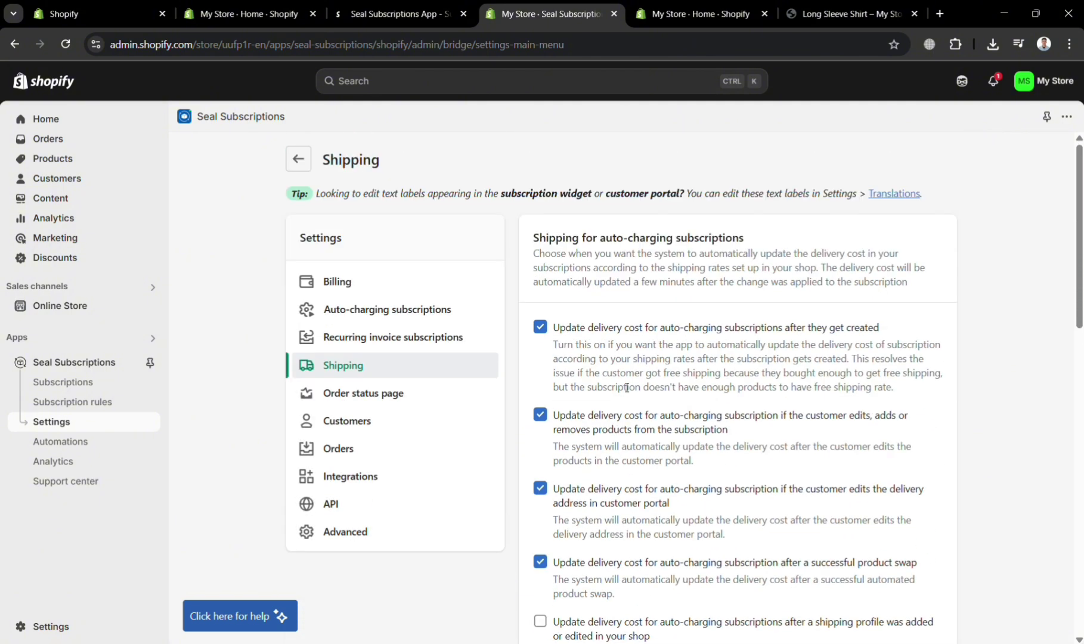
left_click(397, 404)
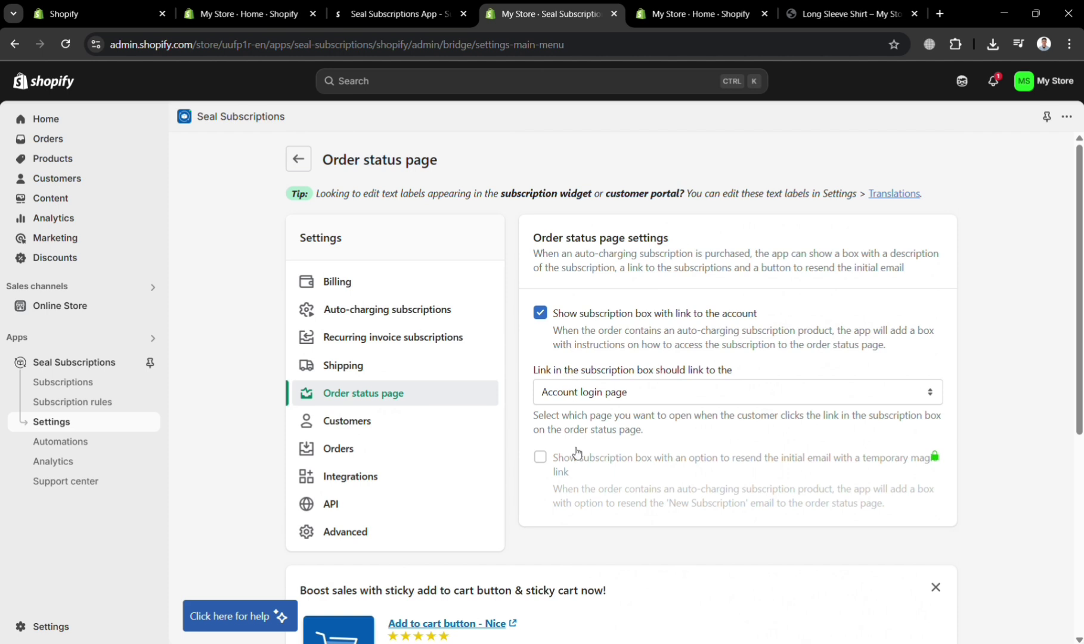
left_click(409, 435)
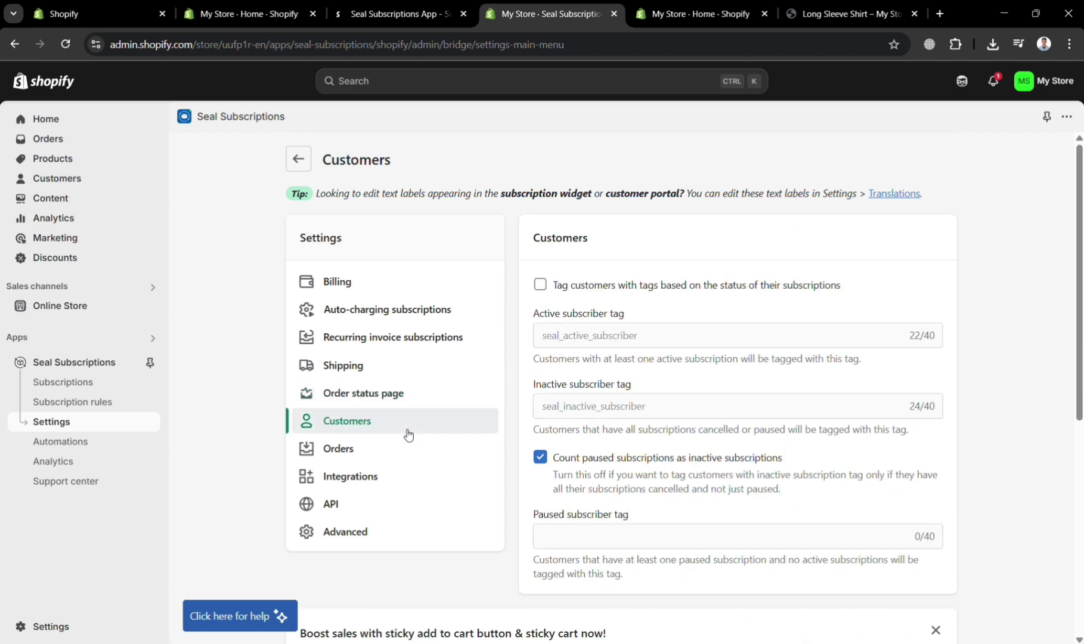
scroll(411, 474, "down", 1)
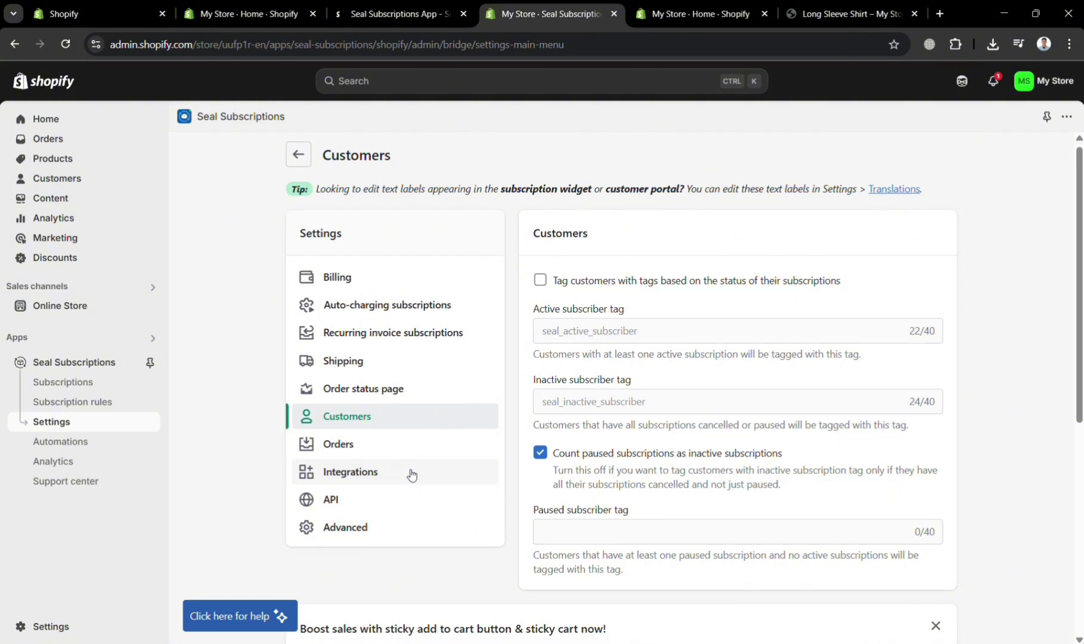
left_click(429, 445)
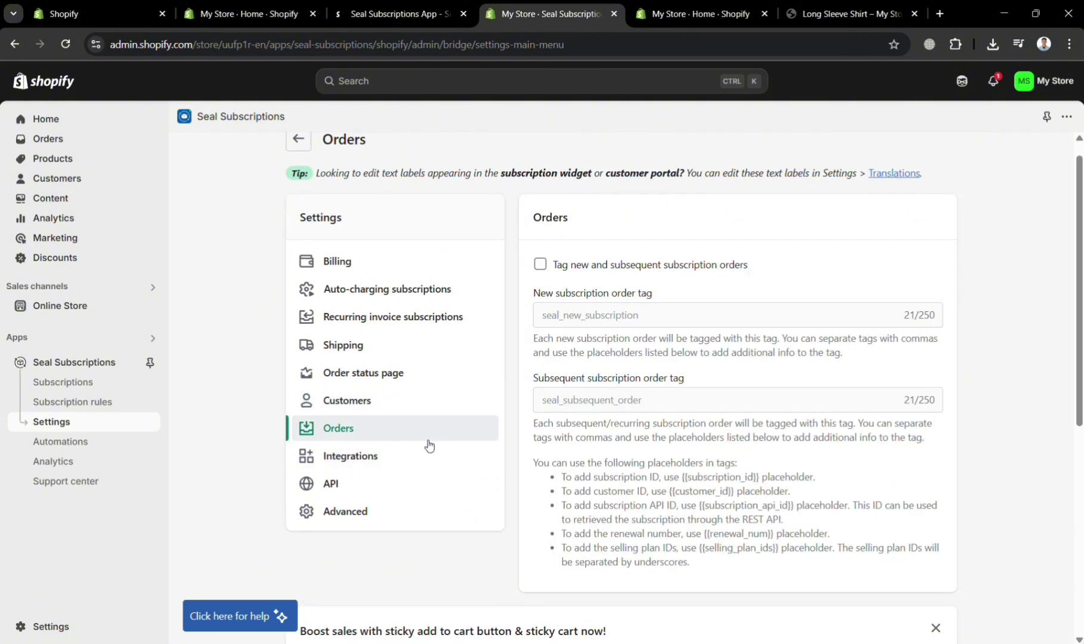
left_click(428, 463)
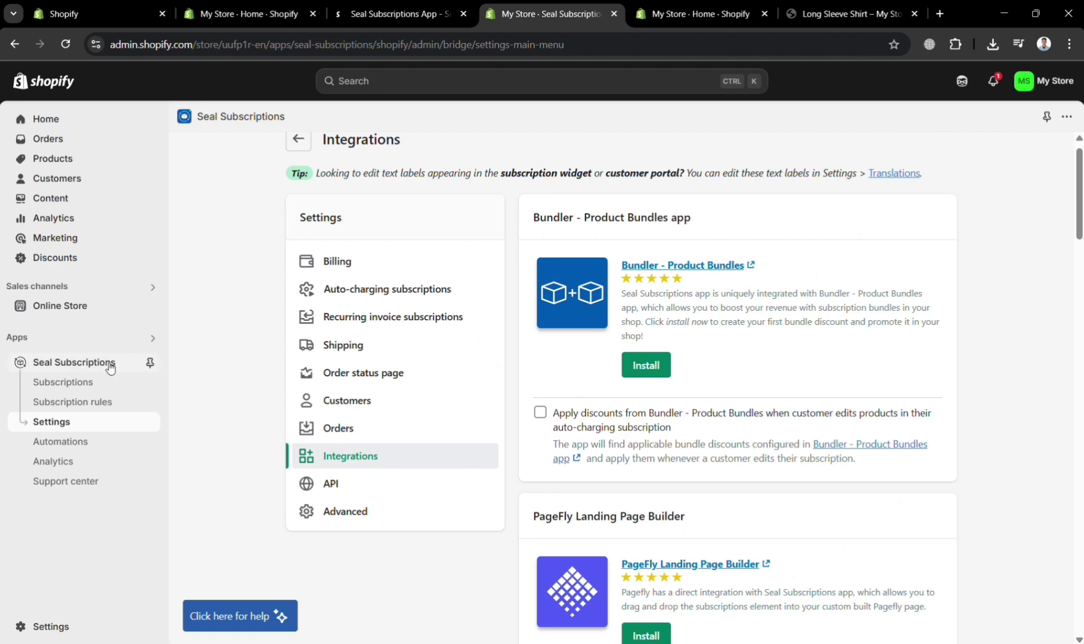
Look through the app's Automations, Analytics and Support center pages, and return to the main Settings overview.
left_click(90, 448)
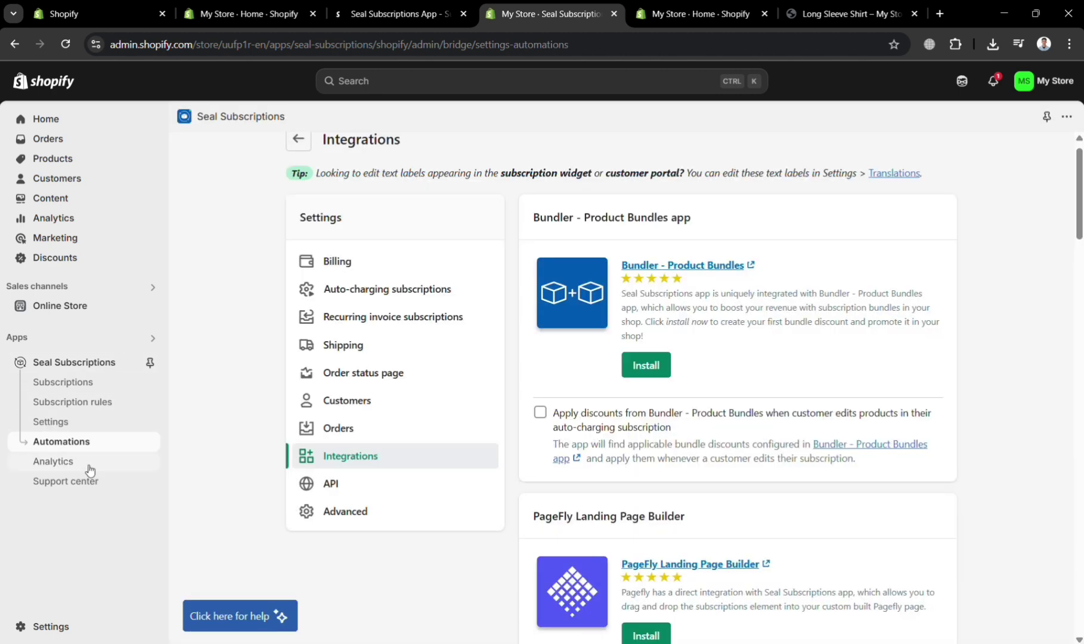
left_click(90, 468)
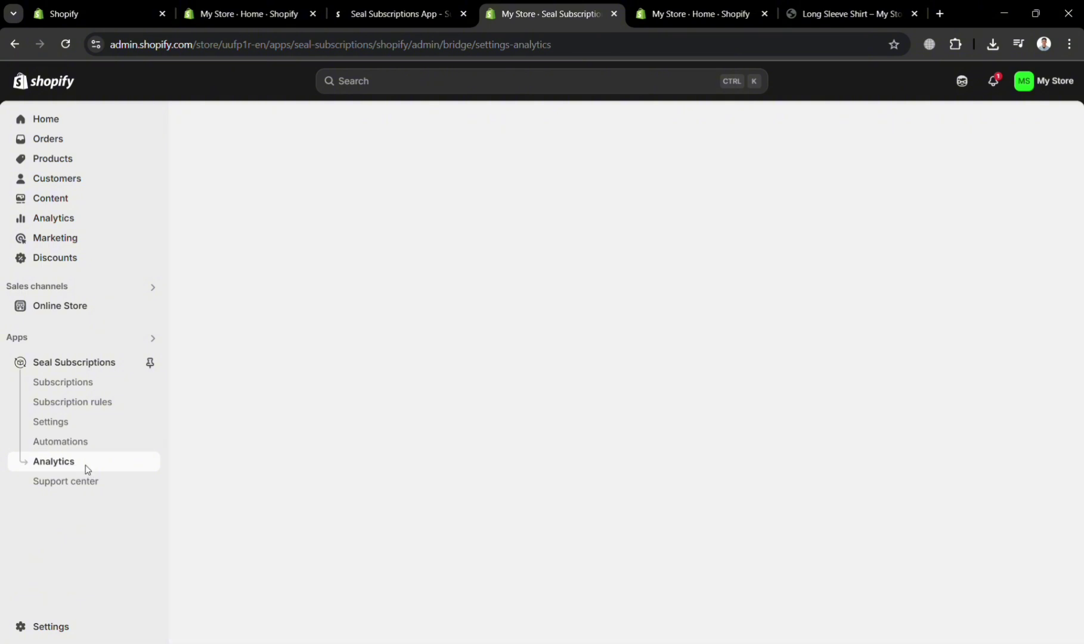
left_click(92, 483)
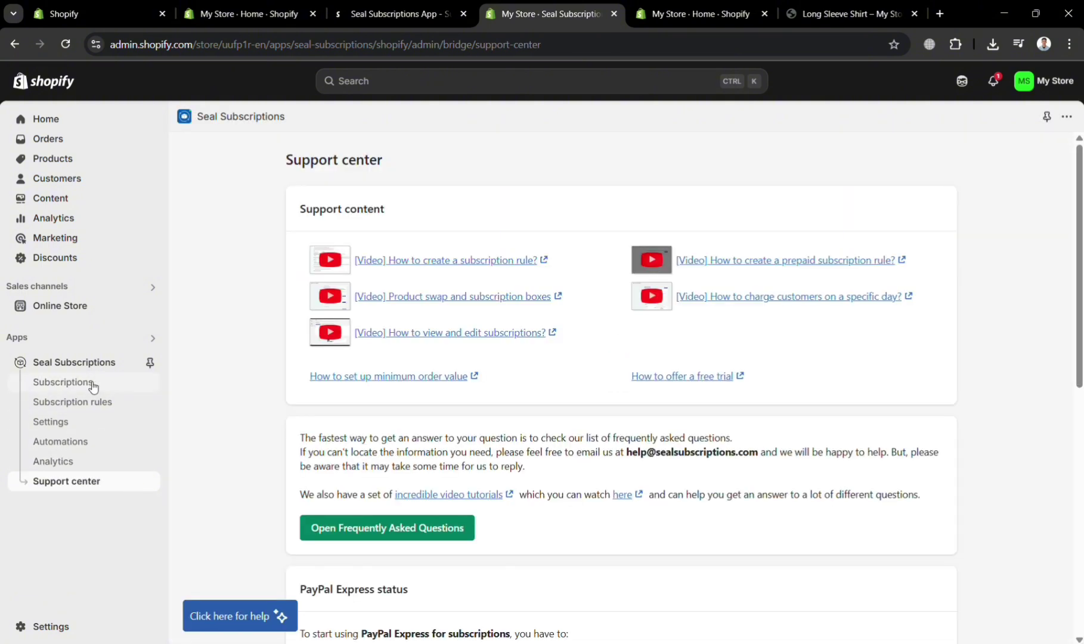
left_click(94, 422)
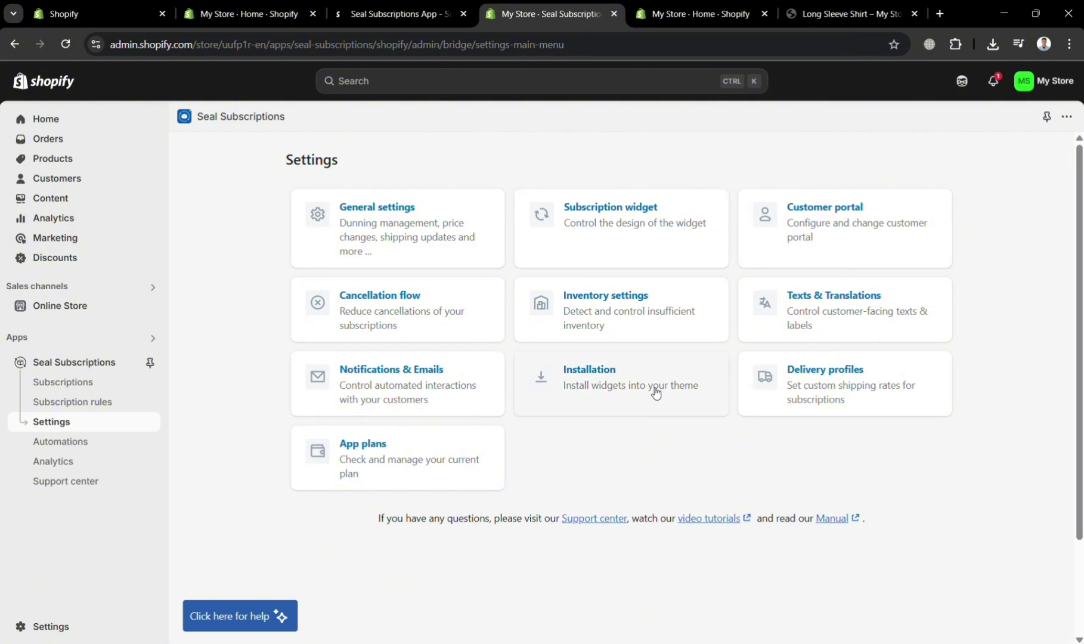
Review the Seal Subscriptions dashboard down to the shop recommendations, and switch to the Long Sleeve Shirt storefront page.
left_click(95, 360)
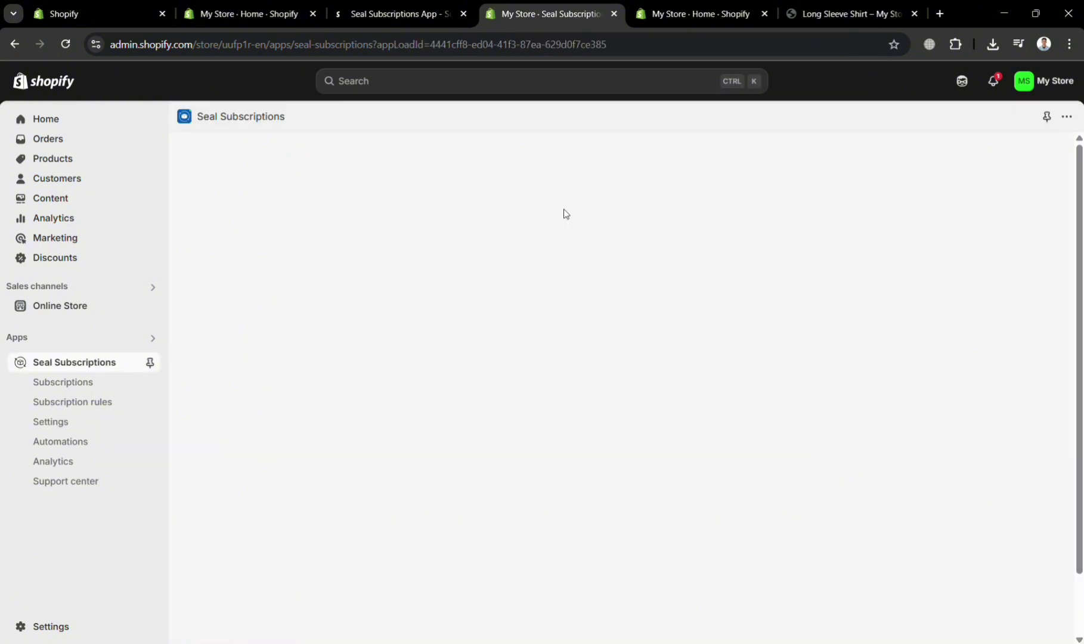
scroll(614, 342, "down", 5)
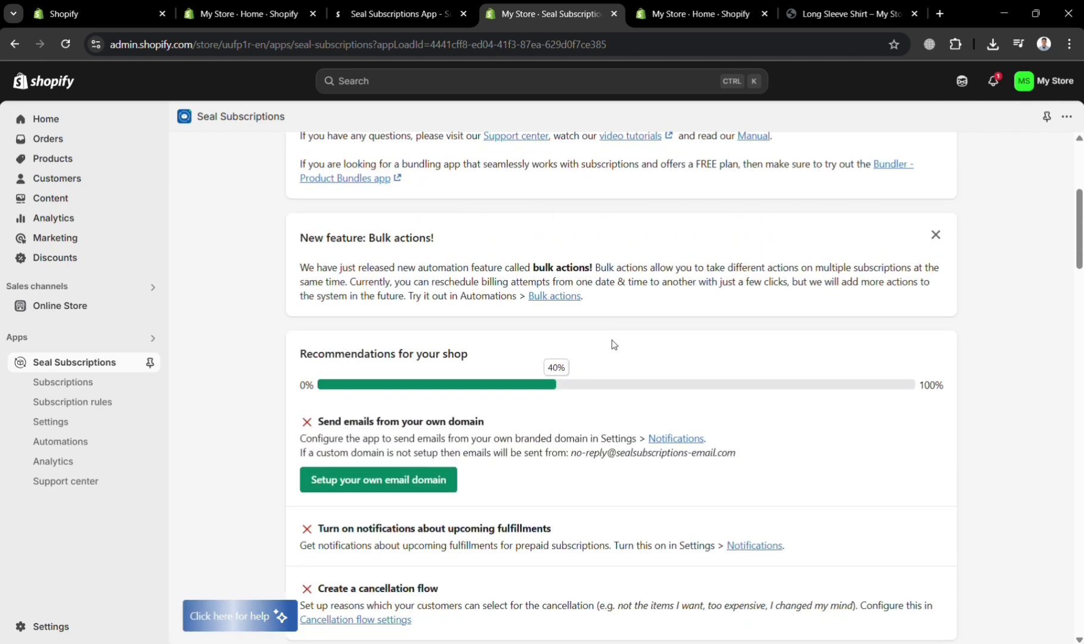
scroll(617, 344, "up", 4)
scroll(617, 345, "up", 2)
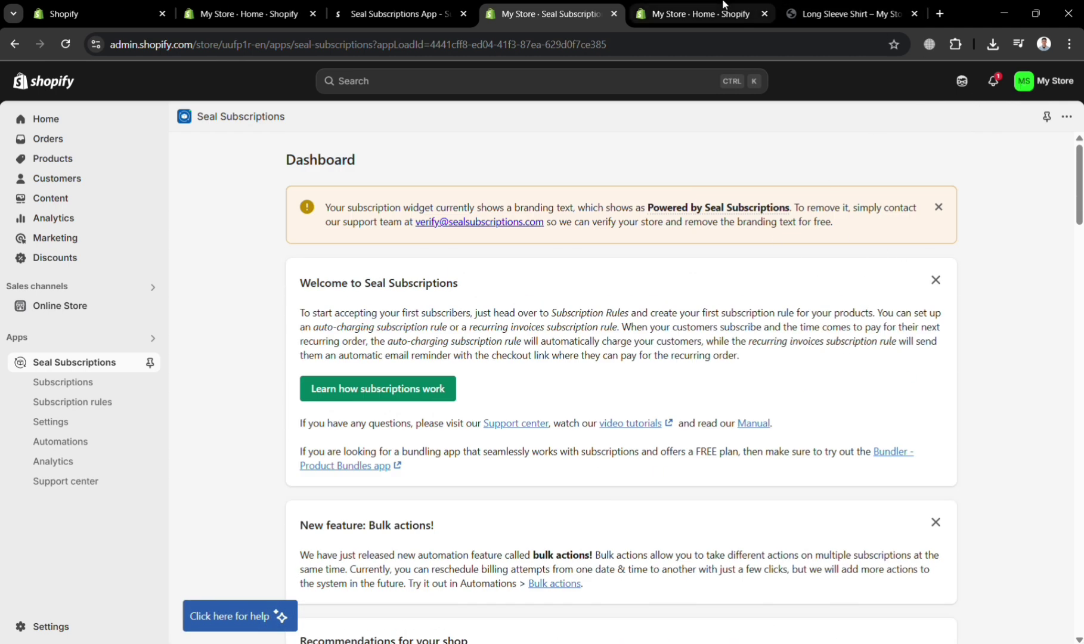
left_click(871, 5)
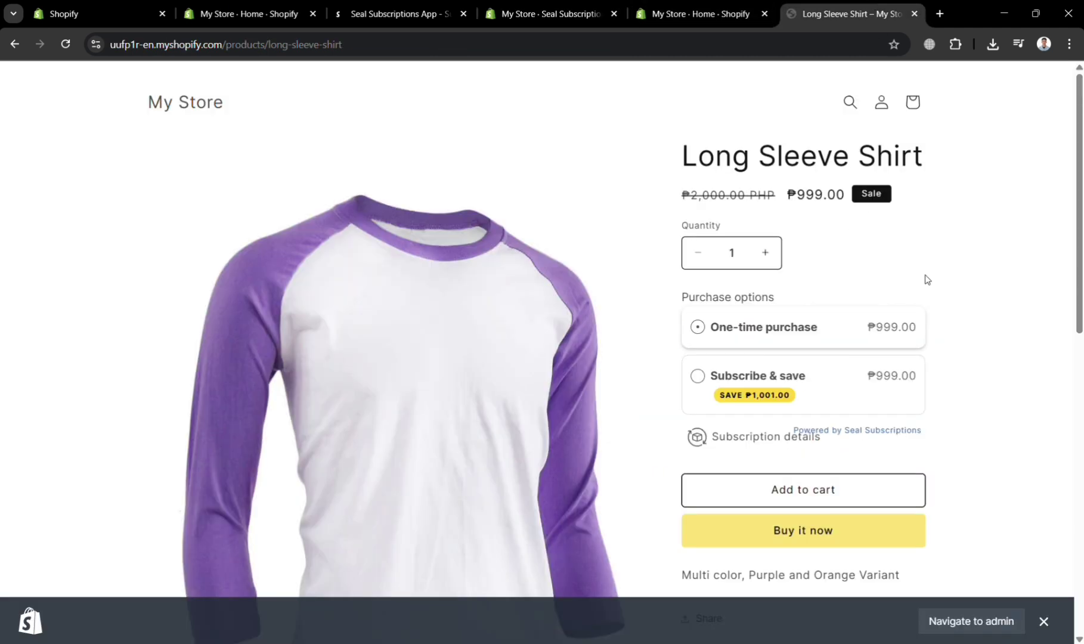